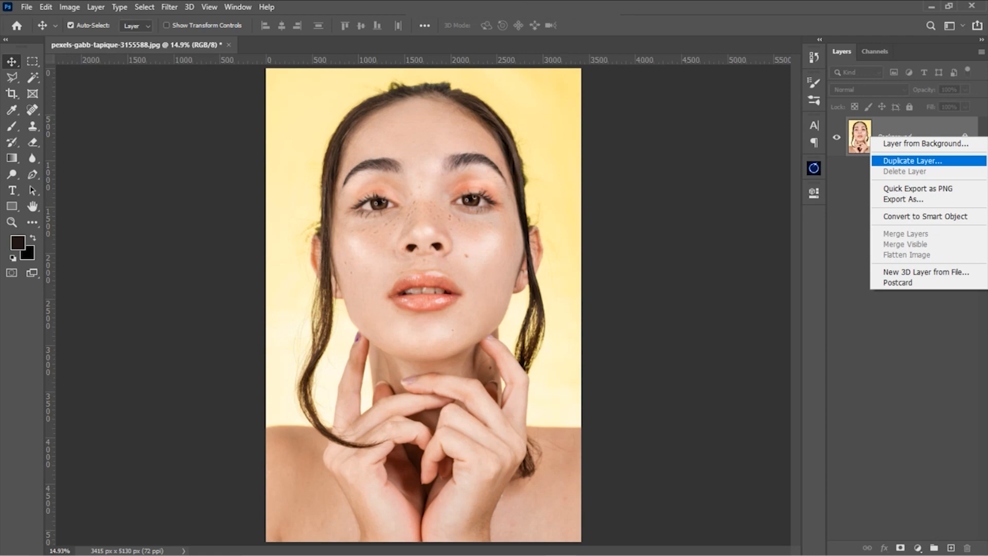
Duplicate the Background layer under the name "model"
type("model")
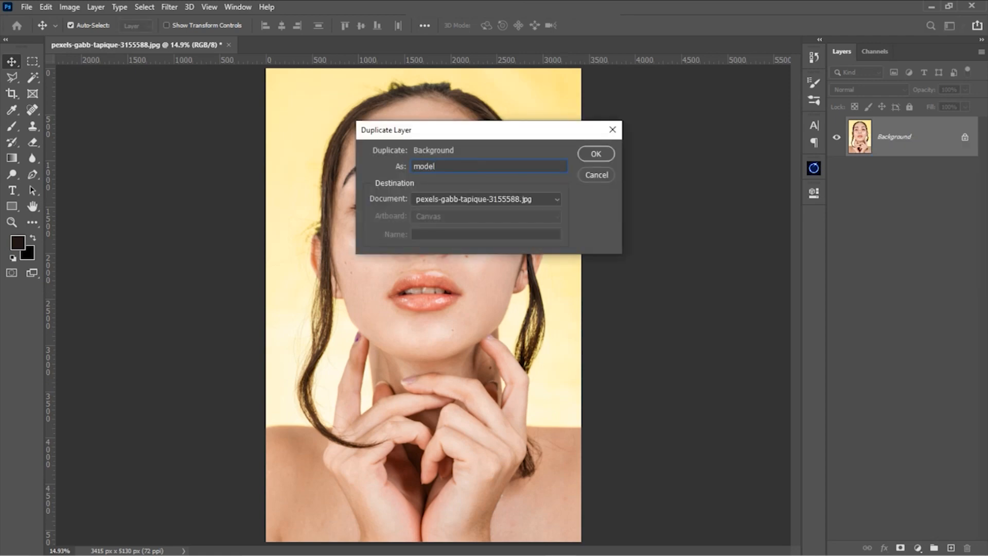
key("Return")
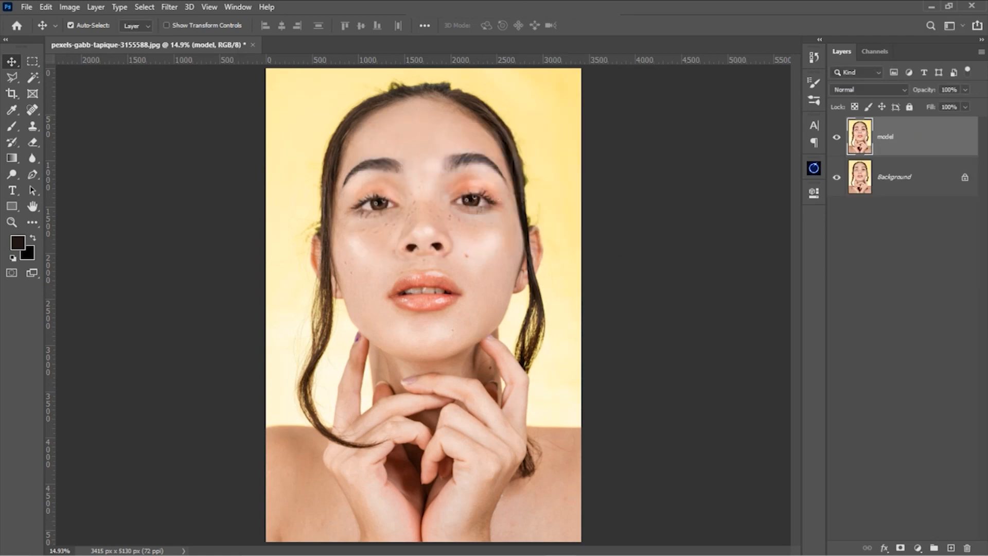
Trace the upper lip's edge from corner to corner with the Pen tool in Shape mode, with the shape fill set to none
scroll(356, 194, "up", 8)
left_click_drag(617, 505, 394, 285)
scroll(394, 285, "up", 1)
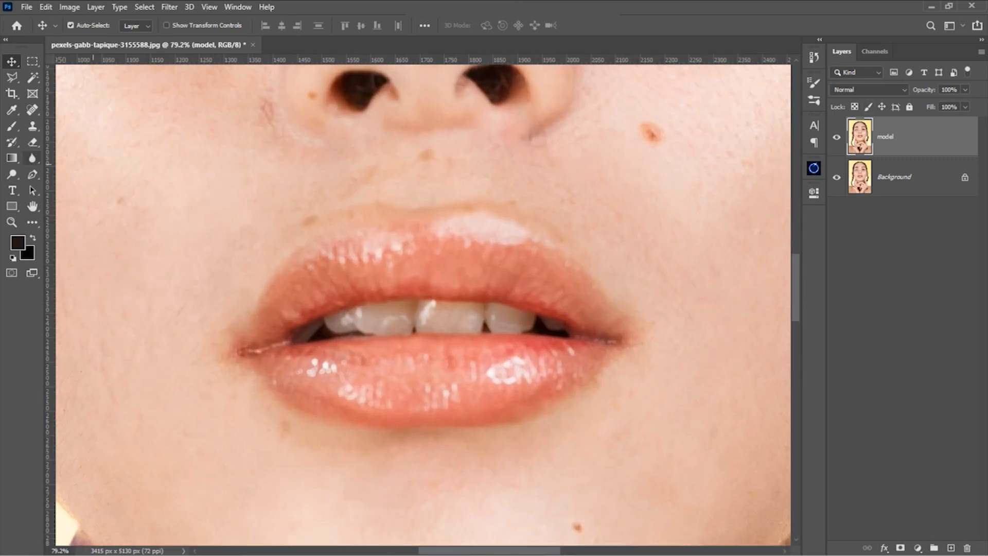
key("p")
scroll(434, 303, "up", 1)
left_click(238, 348)
left_click_drag(386, 228, 509, 229)
left_click(375, 212, "alt")
left_click_drag(442, 206, 474, 191)
left_click(441, 207, "alt")
left_click_drag(672, 349, 727, 529)
left_click(138, 25)
left_click(65, 49)
key("Return")
Continue the Pen outline along the lower lip and close it at the starting mouth corner
left_click_drag(427, 458, 604, 469)
left_click_drag(249, 446, 254, 435)
left_click(427, 457, "alt")
Refine the lip outline by moving its anchor points and handles to follow the edges of both lips
left_click_drag(196, 358, 116, 240, "ctrl")
left_click_drag(672, 349, 671, 354, "ctrl")
left_click_drag(573, 176, 572, 170, "ctrl")
scroll(573, 171, "down", 1)
scroll(283, 360, "up", 3)
left_click(290, 287, "ctrl")
left_click_drag(390, 451, 131, 449, "ctrl")
left_click(673, 264, "ctrl")
scroll(607, 217, "down", 3)
left_click_drag(573, 105, 571, 101, "ctrl")
left_click(456, 326, "ctrl")
left_click_drag(588, 344, 592, 337, "ctrl")
scroll(511, 338, "down", 2)
scroll(562, 295, "up", 3)
key("Return")
Convert the lip outline to a selection feathered by 10 pixels, and delete the Shape 1 layer
key("ctrl+Return")
left_click(894, 177)
left_click(144, 7)
mouse_move(195, 182)
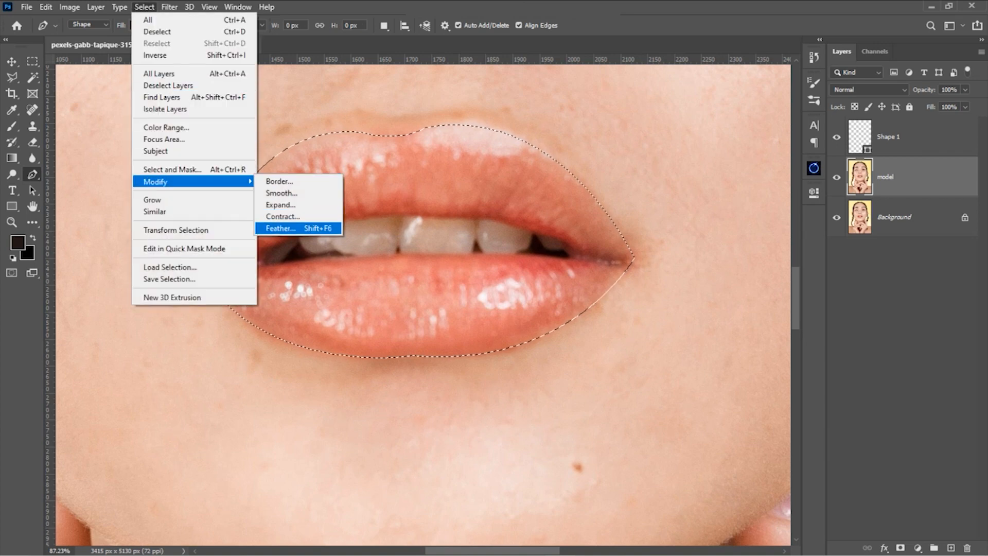
left_click(280, 228)
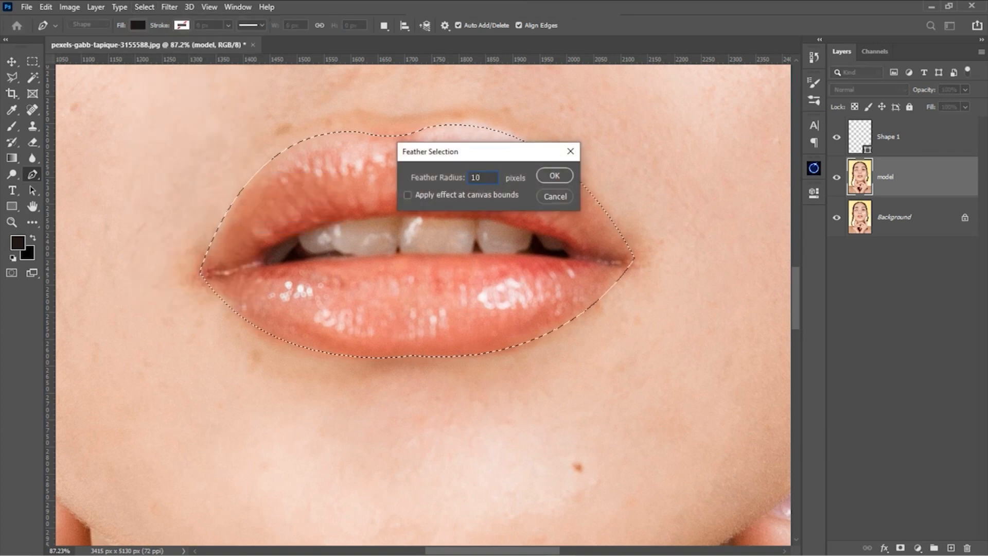
left_click(554, 176)
left_click(888, 137)
key("Delete")
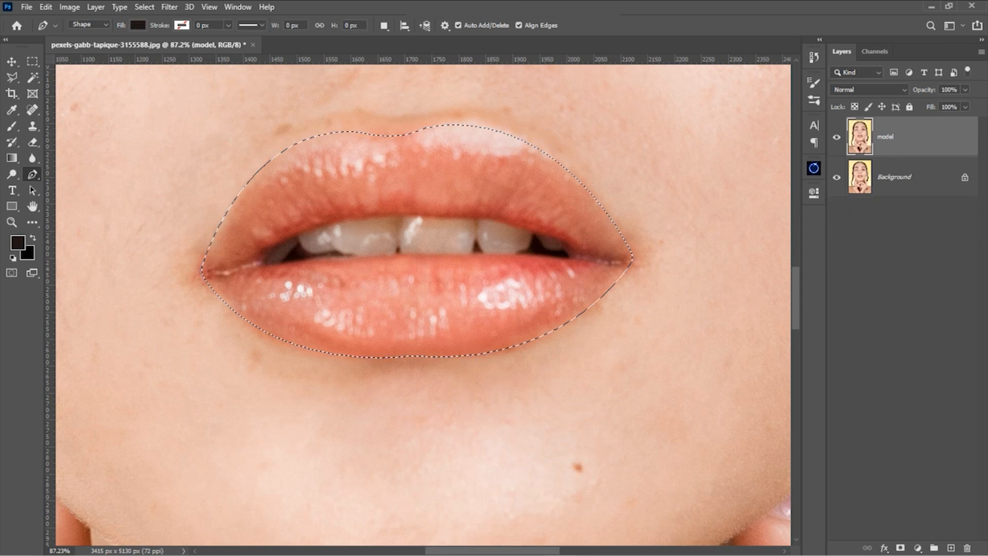
Add a Color Balance adjustment layer for the selected lips with midtones at Cyan-Red +79, Magenta-Green -20 and Yellow-Blue +34
left_click(917, 547)
left_click(905, 436)
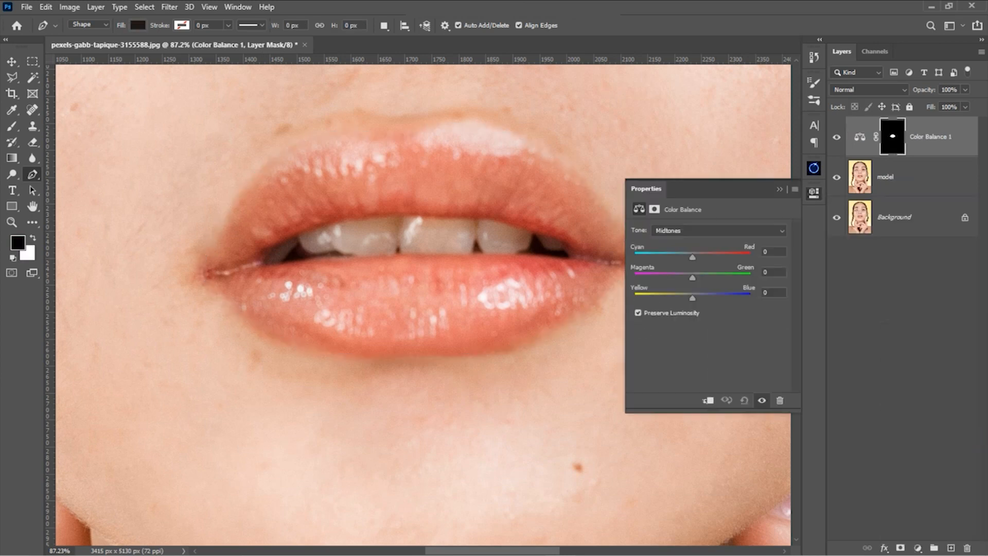
type("79")
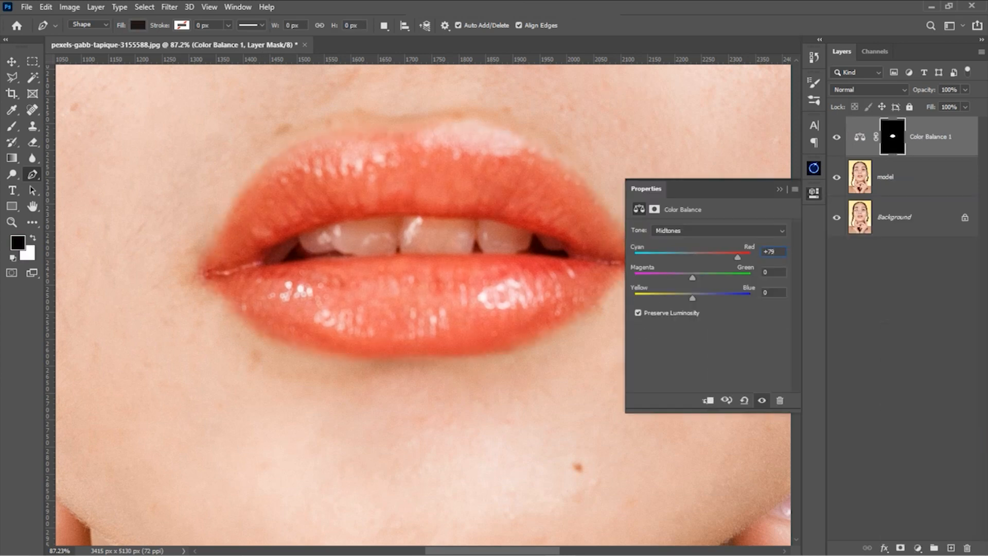
type("-20")
left_click(859, 137)
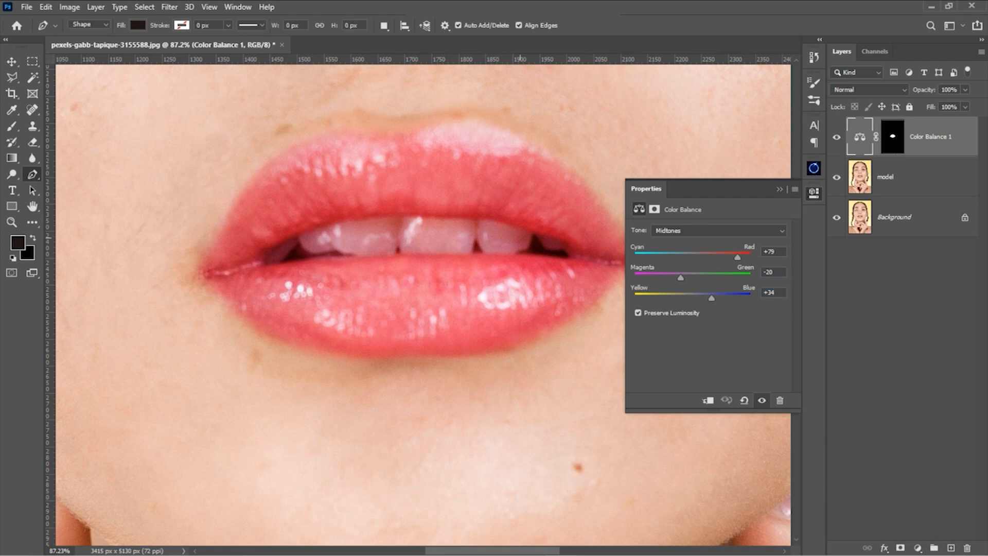
Paint black over all the teeth on the lips' Color Balance mask with a soft round brush, reduced to 21 px
left_click(892, 137)
scroll(258, 249, "up", 3)
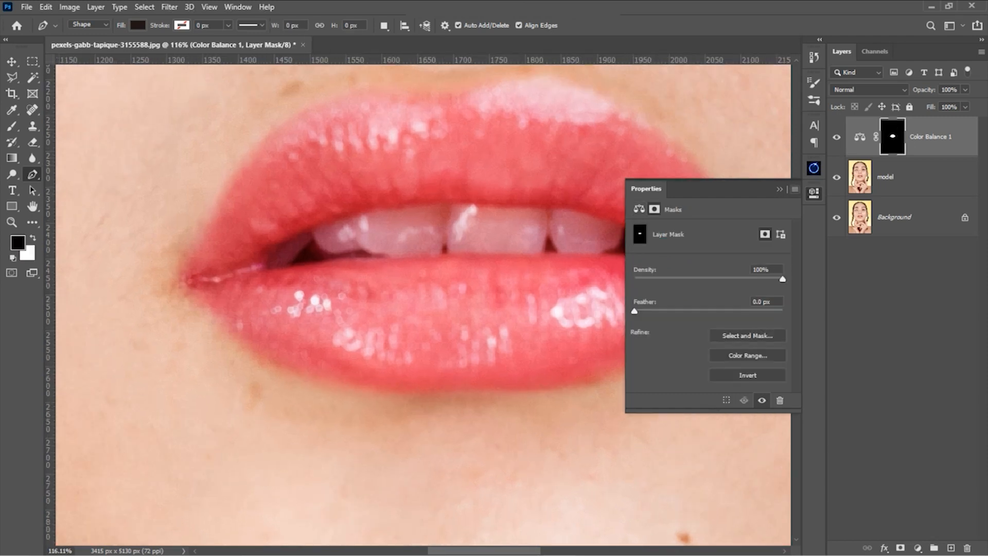
left_click(813, 193)
key("b")
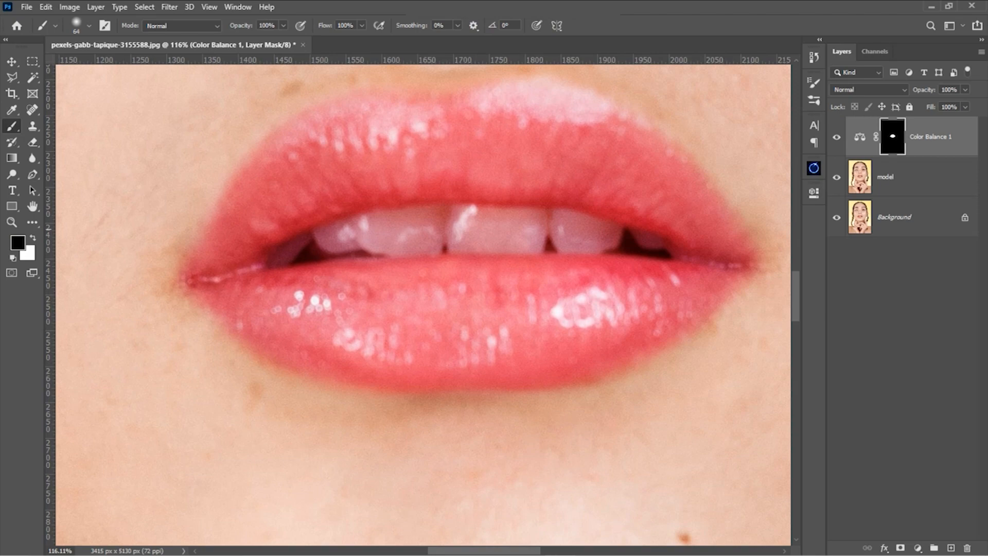
right_click(381, 215)
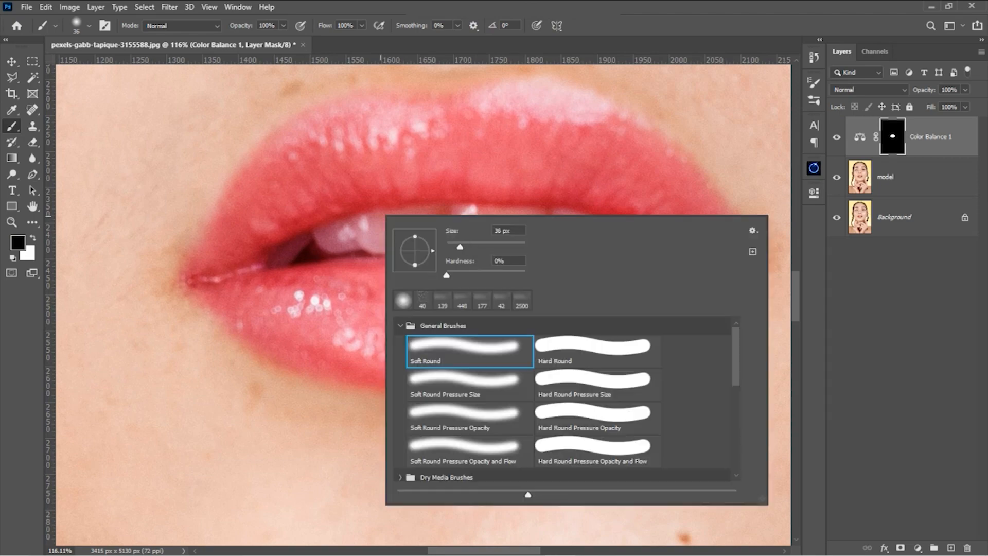
left_click_drag(368, 235, 323, 240)
scroll(330, 239, "up", 5)
left_click_drag(283, 265, 155, 280)
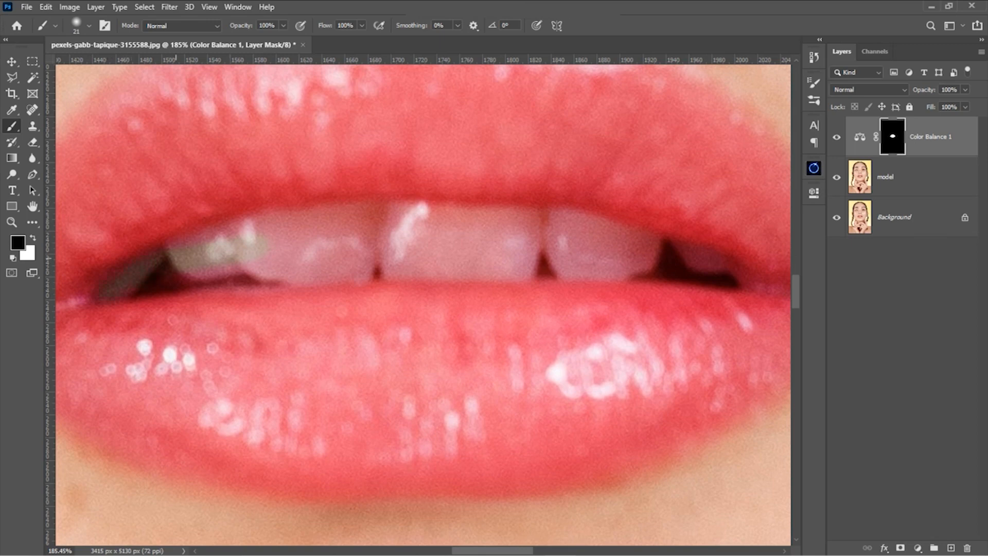
mouse_move(215, 229)
left_mouse_down()
mouse_move(409, 205)
mouse_move(637, 230)
left_mouse_up()
mouse_move(669, 273)
left_mouse_down()
mouse_move(264, 278)
mouse_move(239, 269)
mouse_move(317, 231)
mouse_move(463, 224)
mouse_move(523, 254)
left_mouse_up()
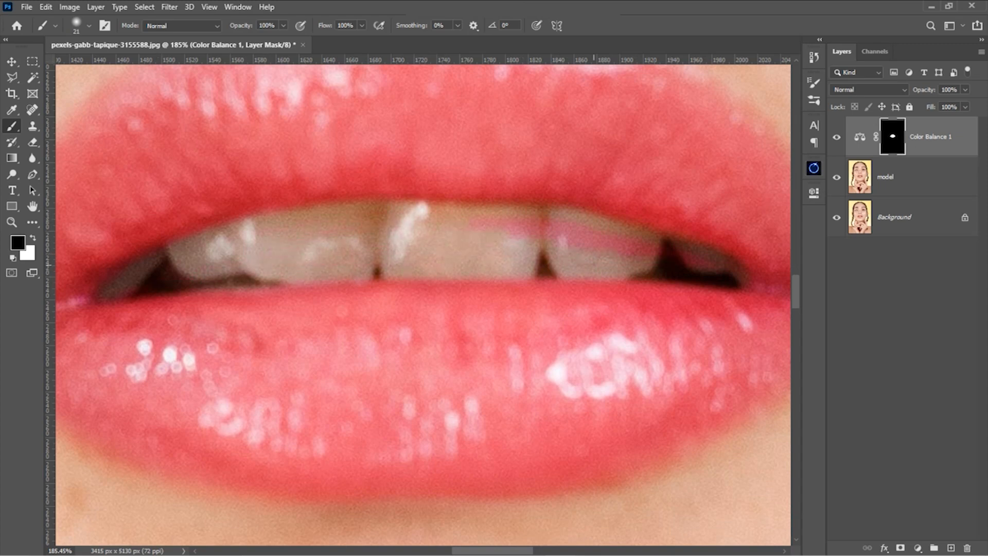
left_click_drag(632, 245, 478, 226)
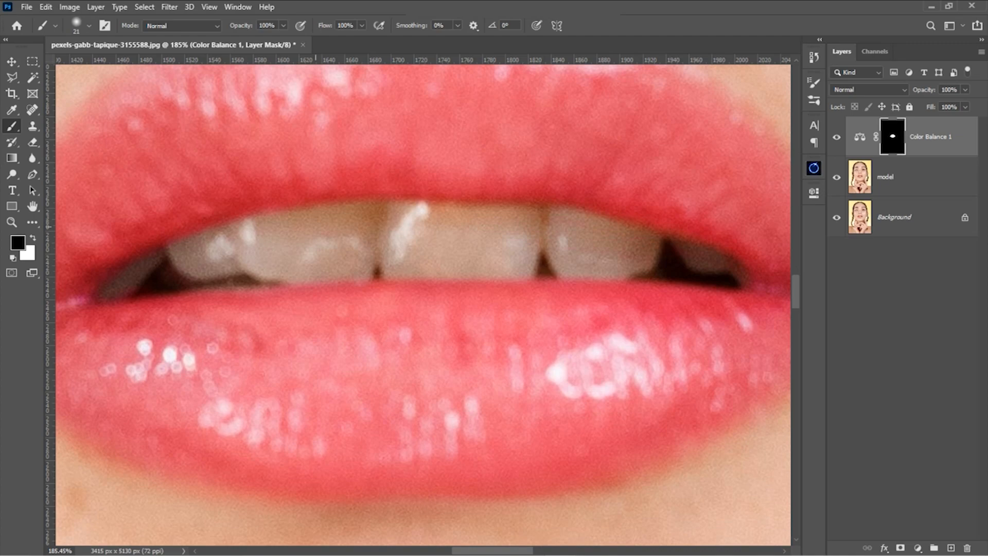
Trace a closed outline around the iris of the eye on the photo's left side with the Pen tool, using no fill
scroll(271, 293, "down", 10)
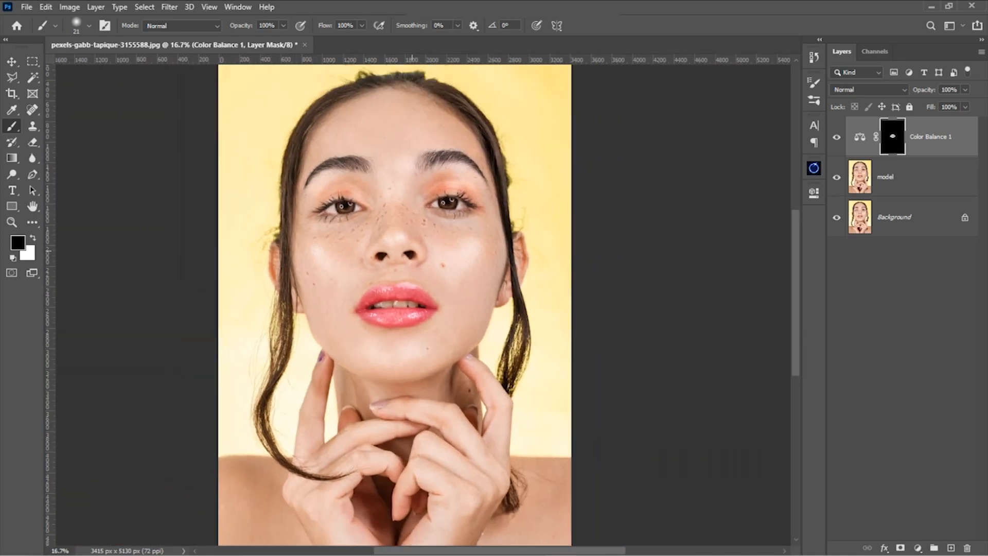
scroll(267, 118, "up", 5)
scroll(257, 129, "up", 5)
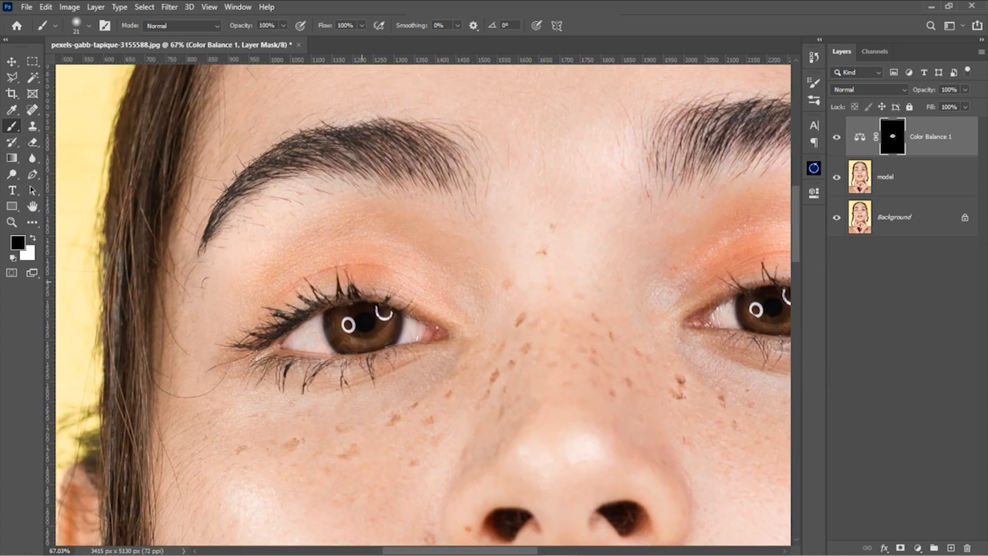
scroll(320, 324, "up", 1)
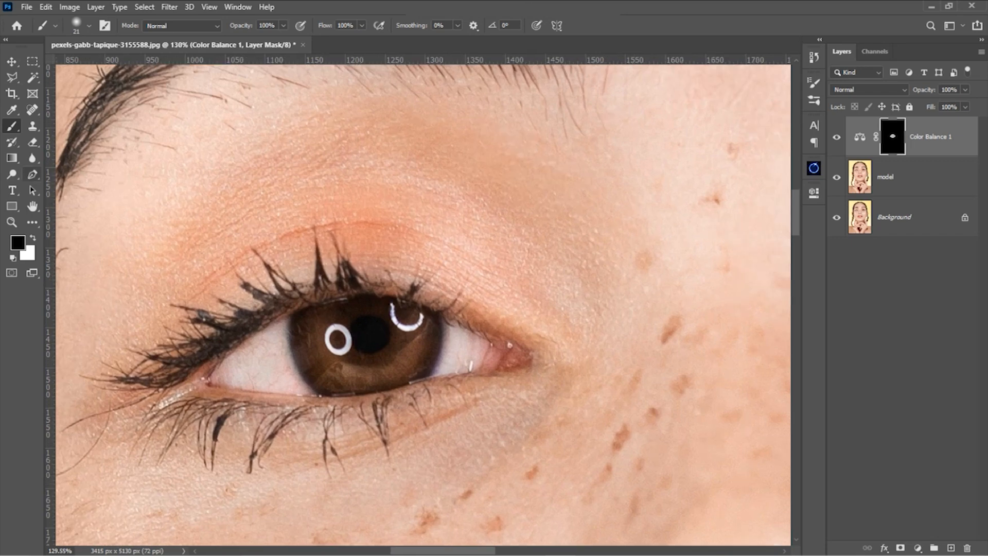
key("p")
left_click_drag(321, 396, 364, 422)
left_click(138, 25)
left_click(66, 45)
left_click(395, 387)
left_click(430, 378)
left_click_drag(439, 313, 439, 307)
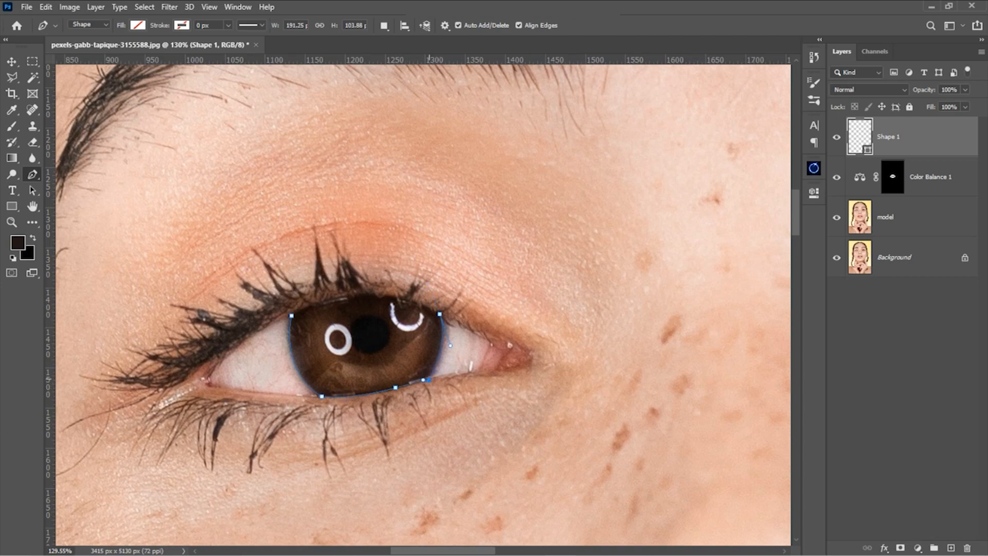
left_click_drag(291, 316, 224, 351)
Trace a closed outline around the iris of the eye on the photo's right side and merge both iris shapes into one layer
scroll(424, 327, "down", 1)
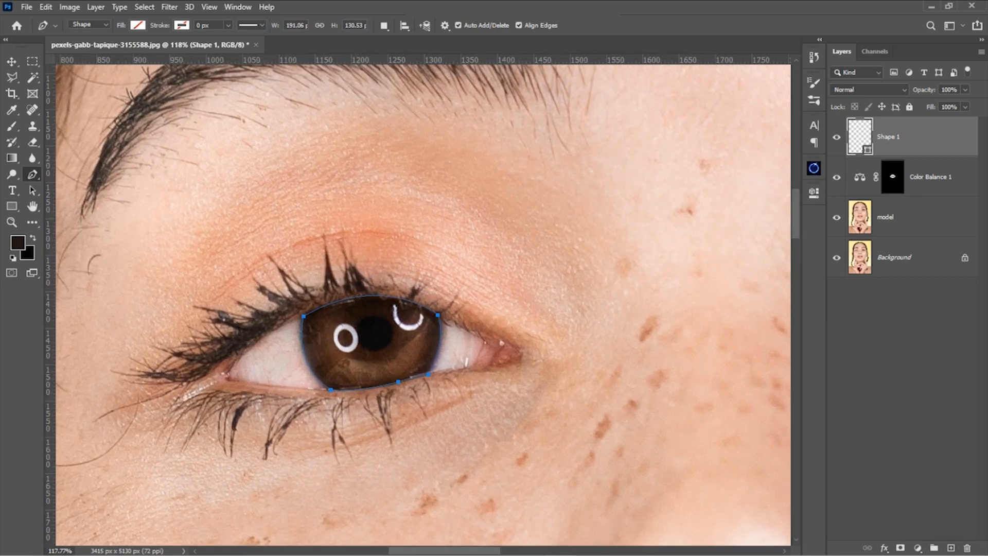
left_click_drag(721, 289, 118, 267)
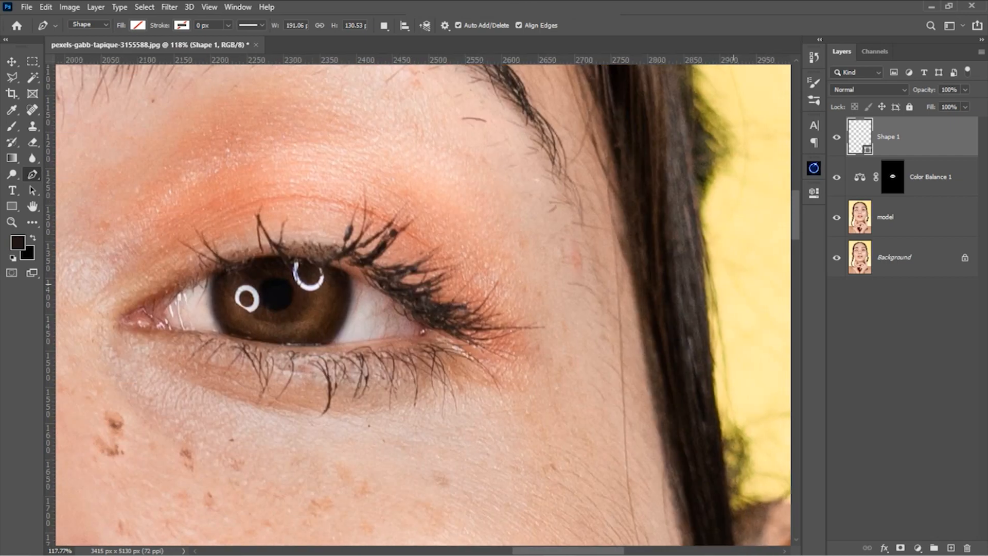
scroll(276, 275, "up", 4)
left_click(188, 277)
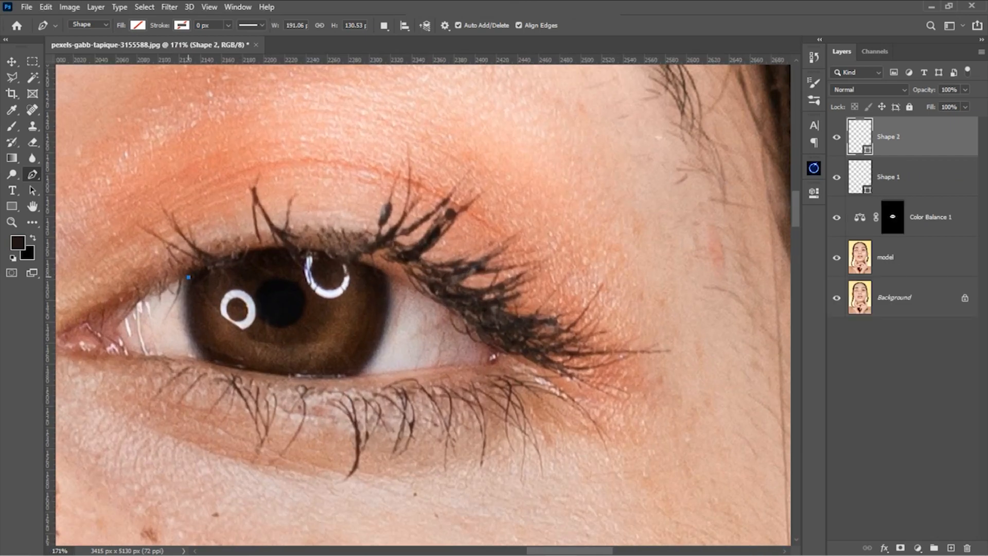
left_click(288, 376)
left_click_drag(354, 378, 362, 372)
left_click(188, 276)
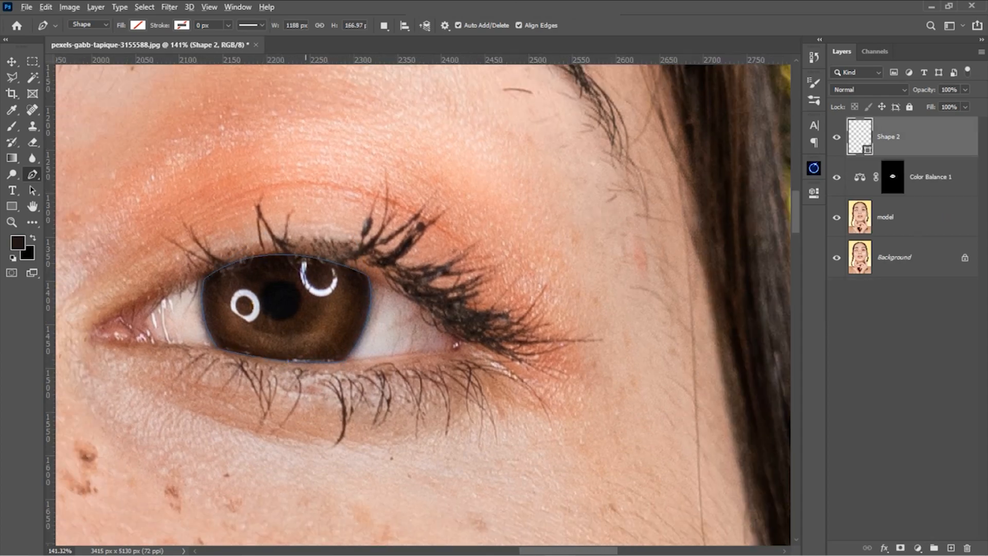
Convert both iris outlines to a selection feathered by 10 pixels, and delete the Shape 2 layer
scroll(306, 313, "down", 7)
left_click_drag(246, 265, 432, 249)
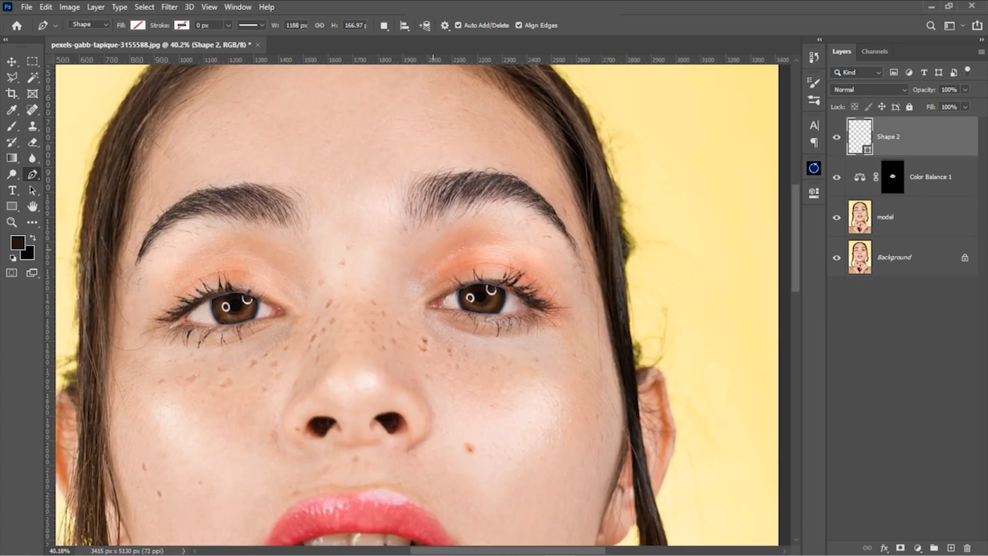
key("ctrl+Return")
left_click(145, 7)
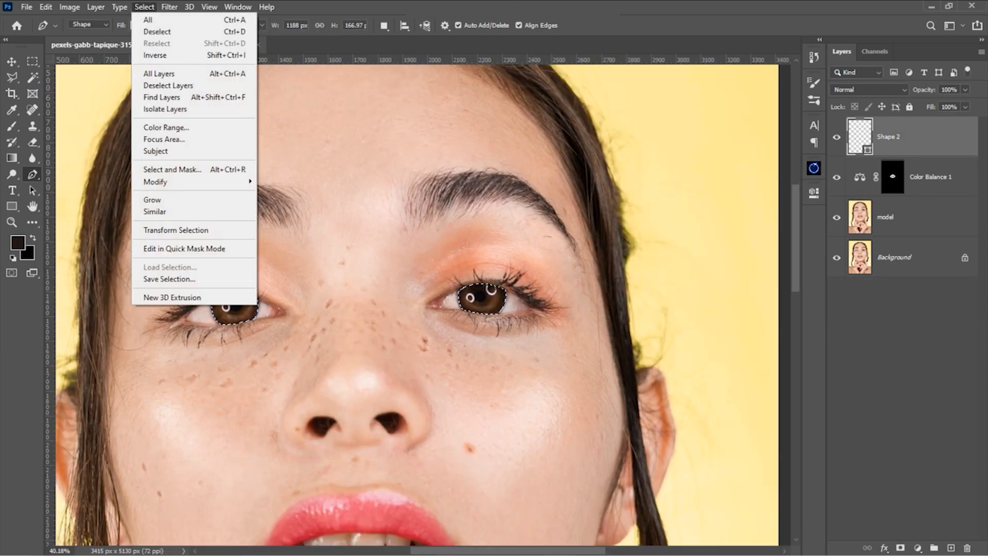
mouse_move(180, 181)
left_click(278, 228)
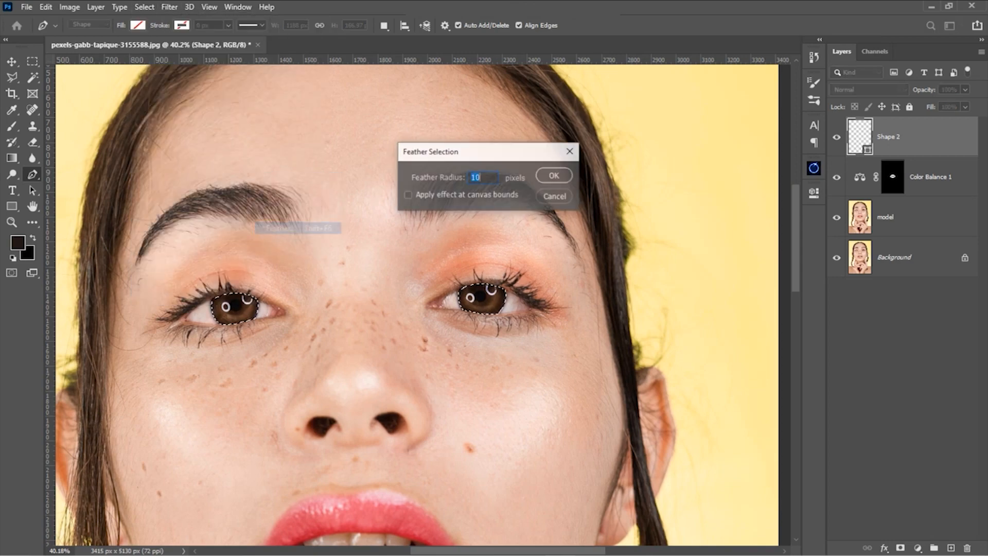
left_click(554, 175)
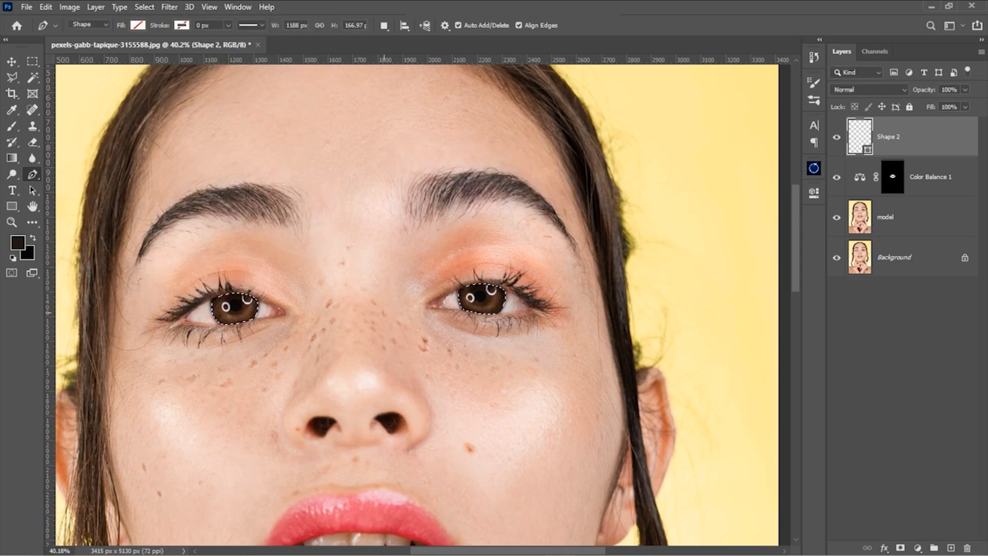
scroll(386, 312, "up", 4)
left_click_drag(900, 142, 966, 548)
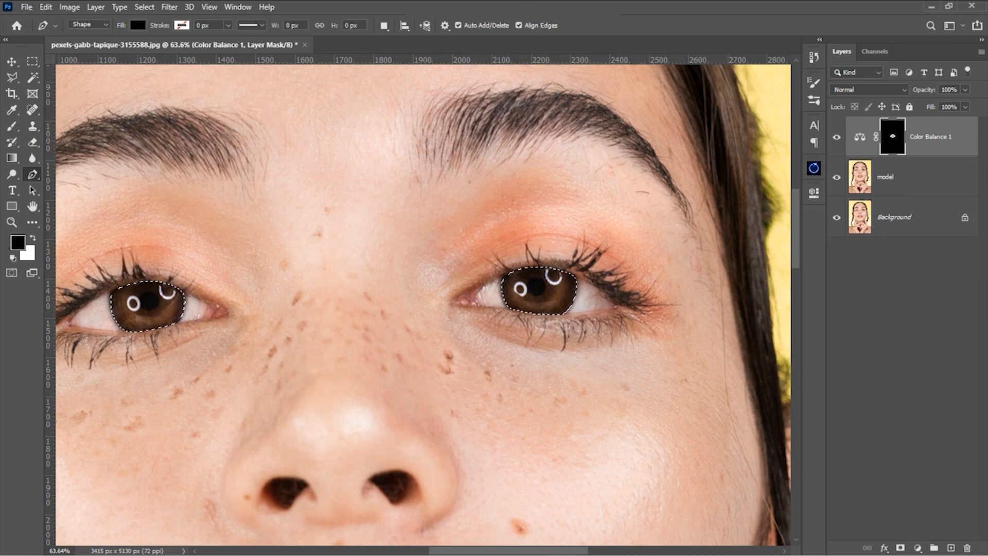
Add a Color Balance adjustment above the model layer for the selected irises with midtones at Cyan-Red -29, Magenta-Green +65 and Yellow-Blue +30
left_click(904, 178)
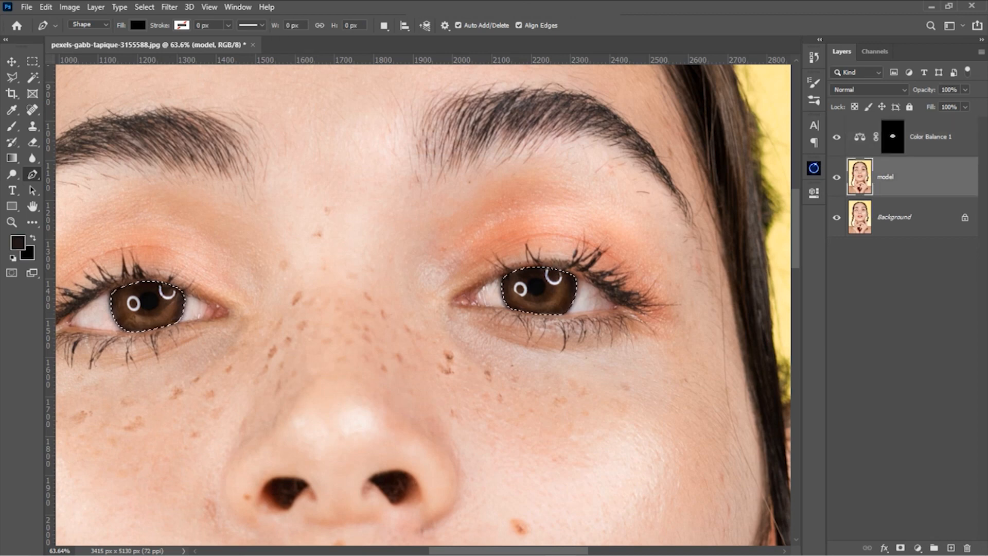
left_click(917, 547)
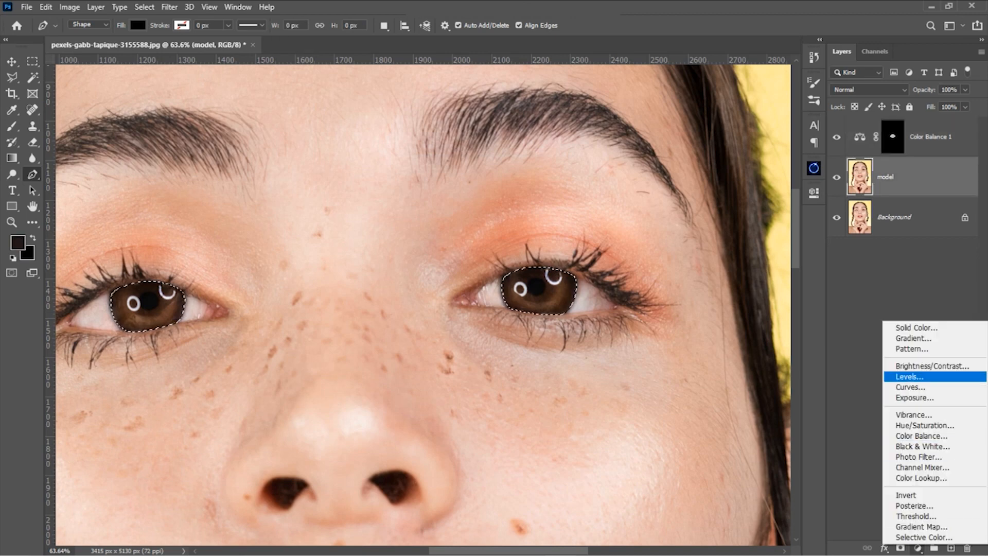
left_click(920, 435)
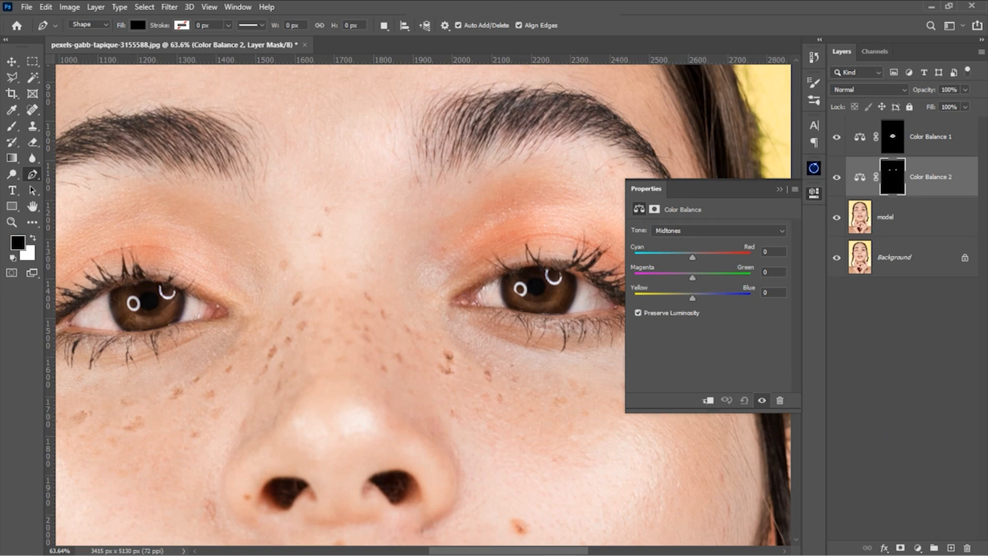
type("-29")
type("+65")
type("+30")
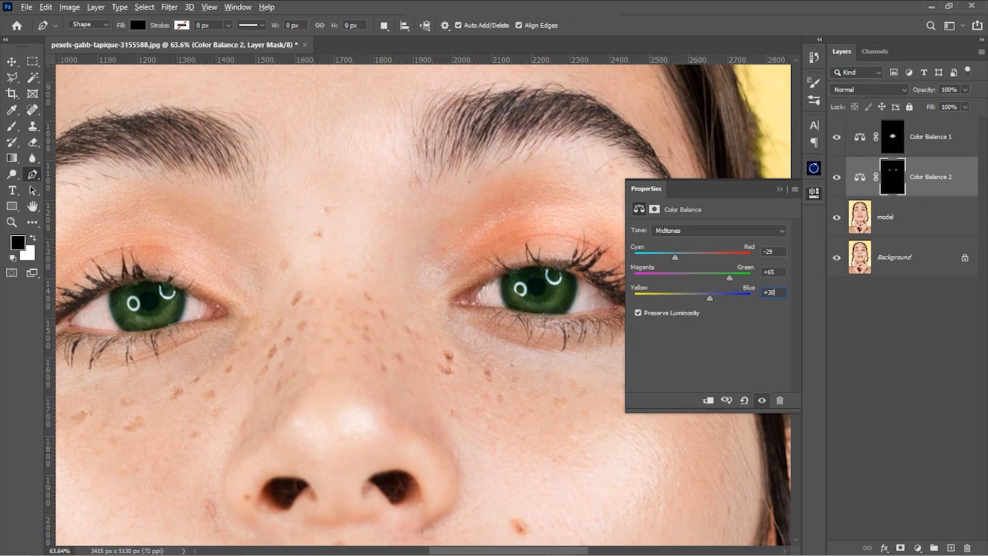
left_click(780, 189)
Set the brush size to 12 px and examine the edges of the green mask around both irises up close
scroll(124, 286, "up", 15)
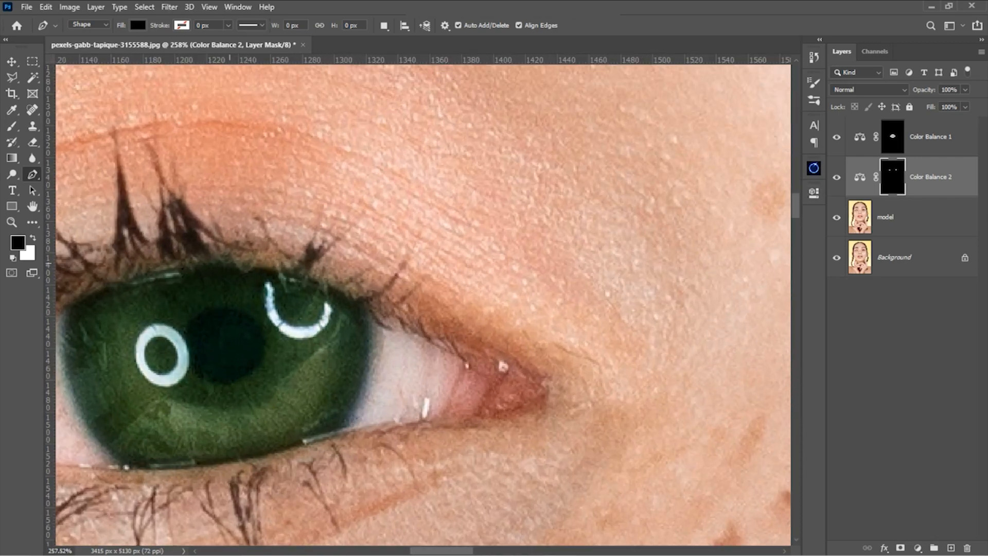
key("b")
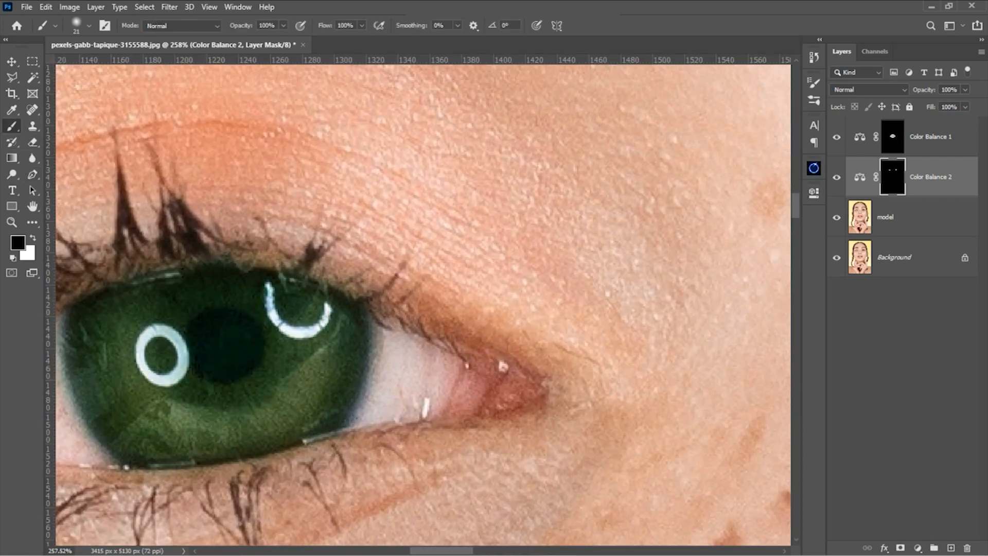
right_click(212, 213)
key("Return")
left_click_drag(195, 242, 377, 207)
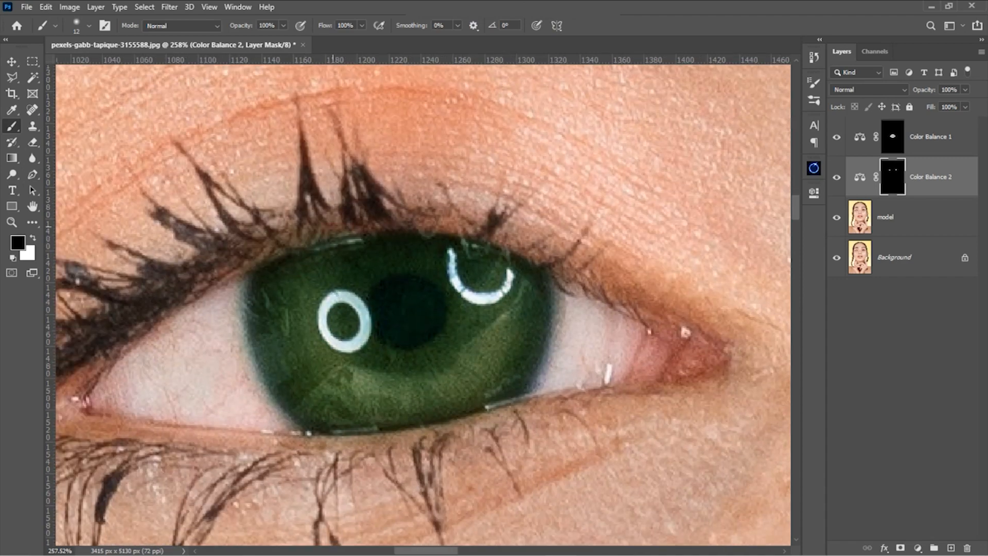
left_click_drag(746, 248, 128, 107)
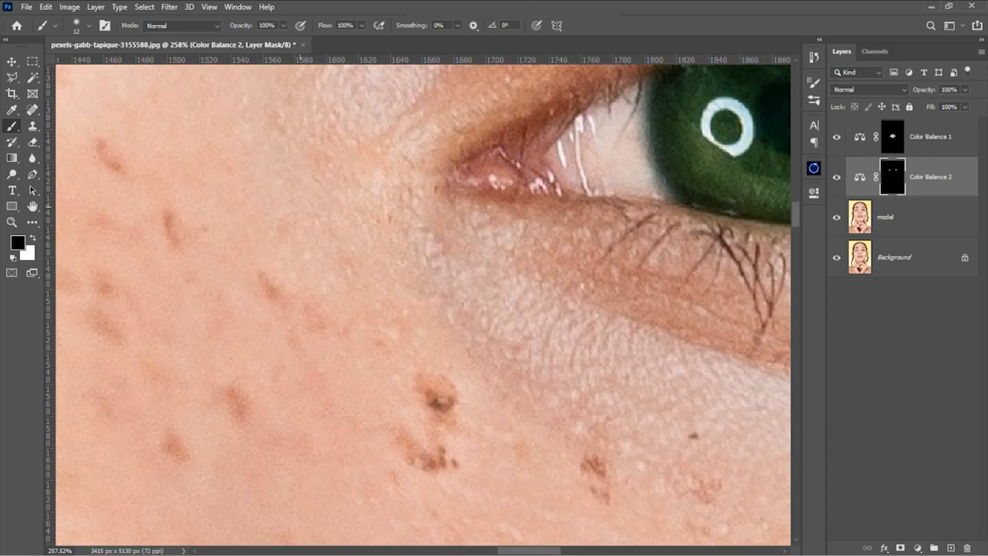
left_click_drag(746, 98, 392, 181)
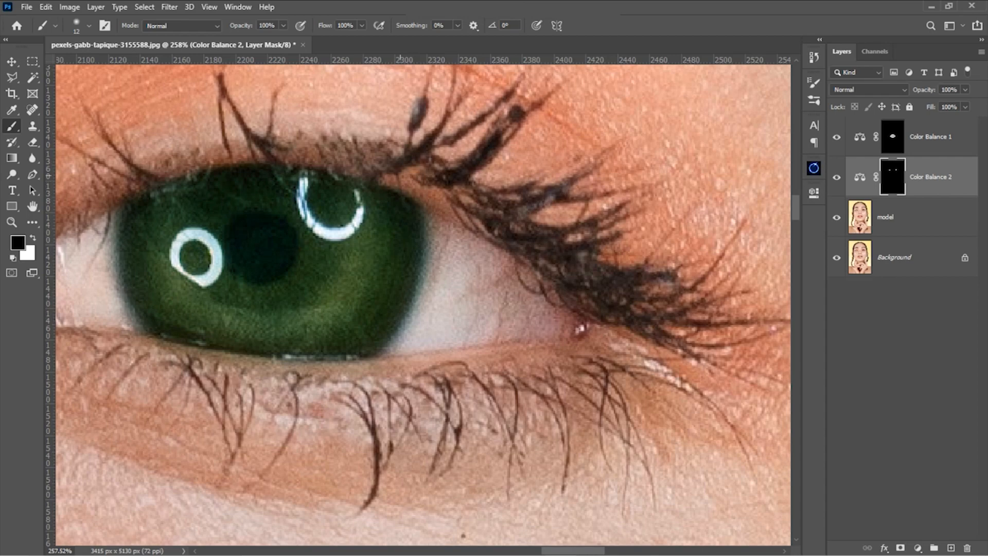
scroll(360, 246, "down", 12)
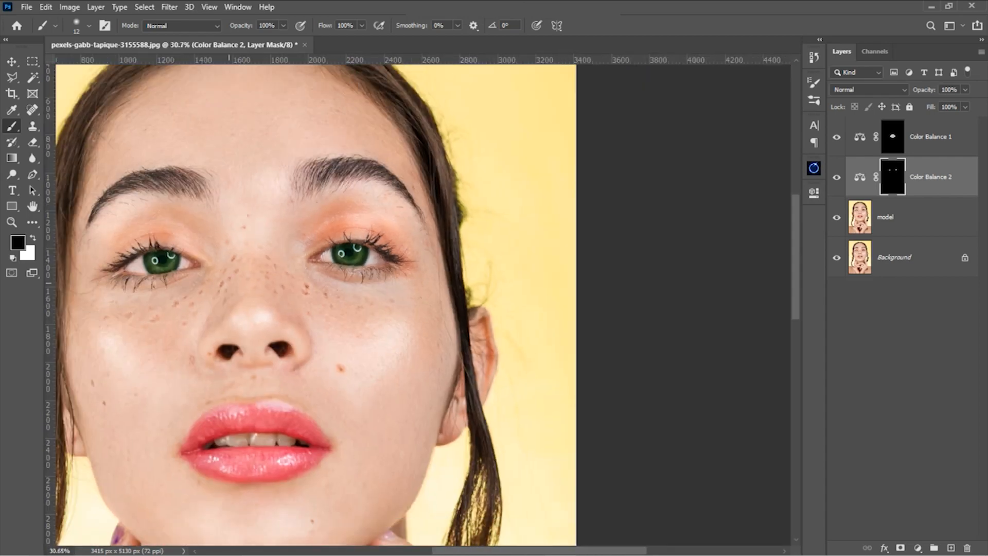
Lower the opacity of the Color Balance 2 layer to 88%
scroll(259, 268, "up", 2)
left_click(965, 90)
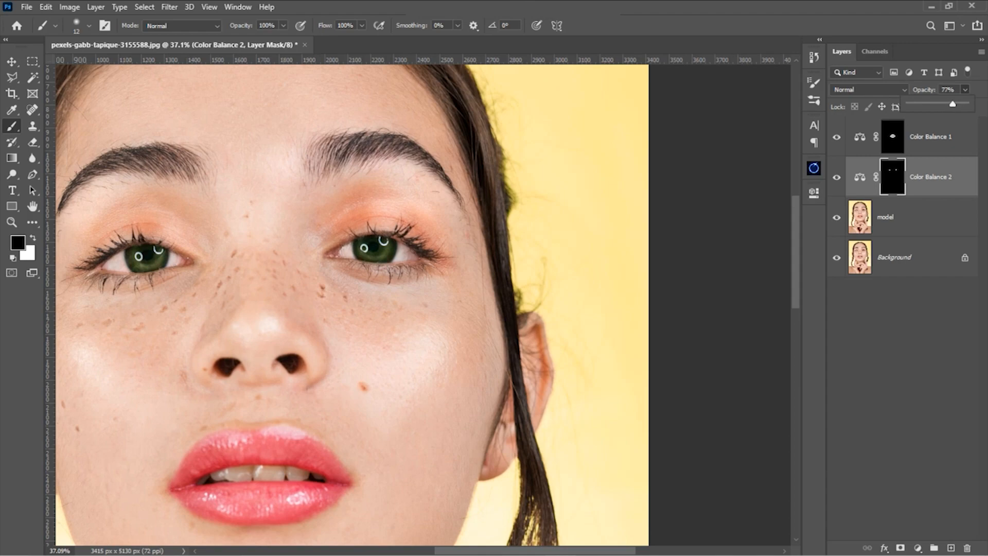
left_click(965, 89)
scroll(416, 294, "down", 5)
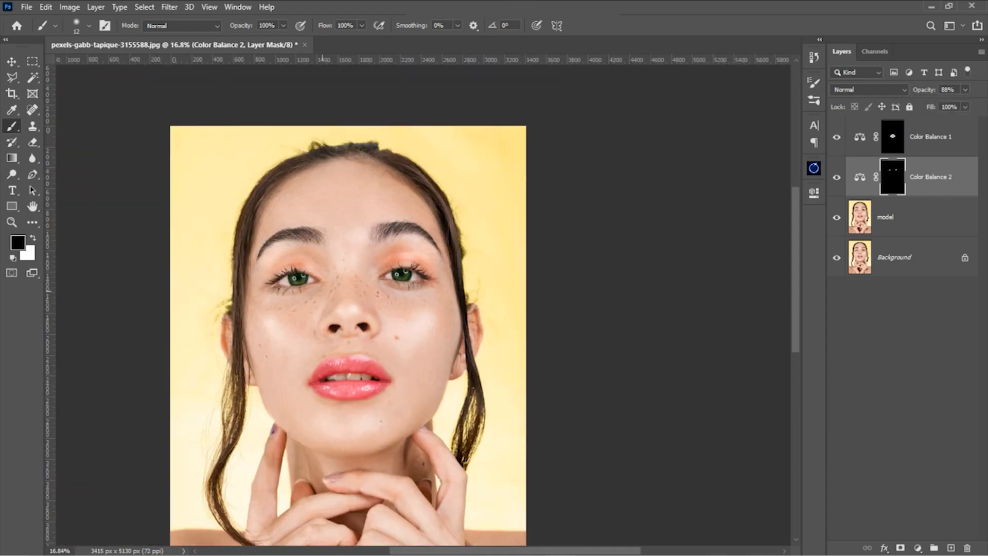
Start a Pen path in Path mode on the model layer, arching over the upper eyelid of the eye on the photo's left side
scroll(316, 288, "up", 3)
left_click_drag(353, 194, 370, 275)
scroll(291, 386, "up", 5)
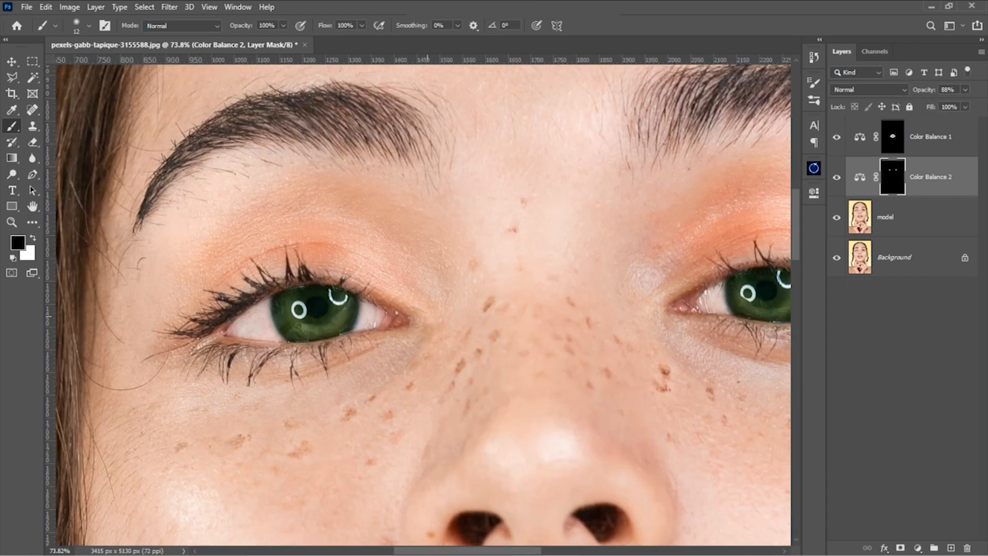
scroll(188, 308, "up", 2)
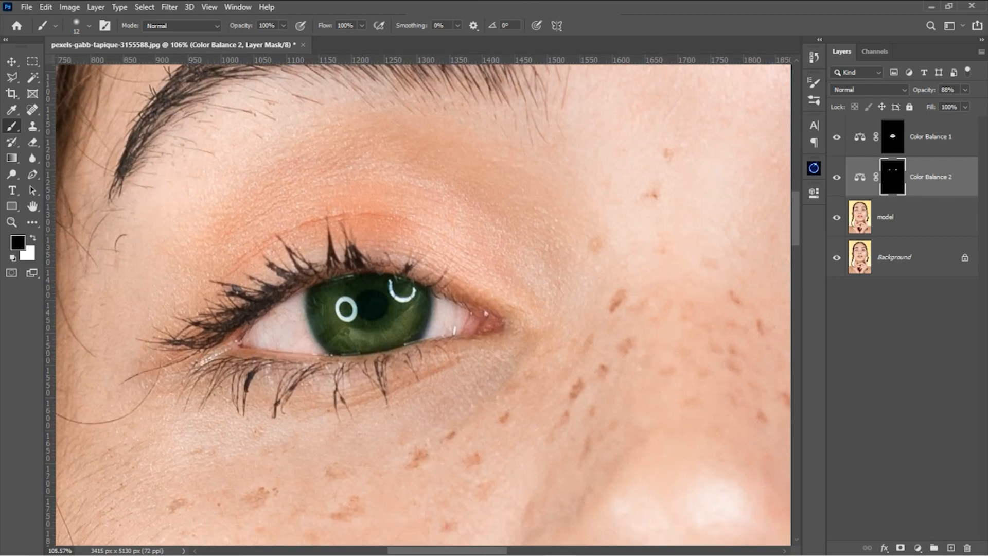
left_click(905, 217)
key("p")
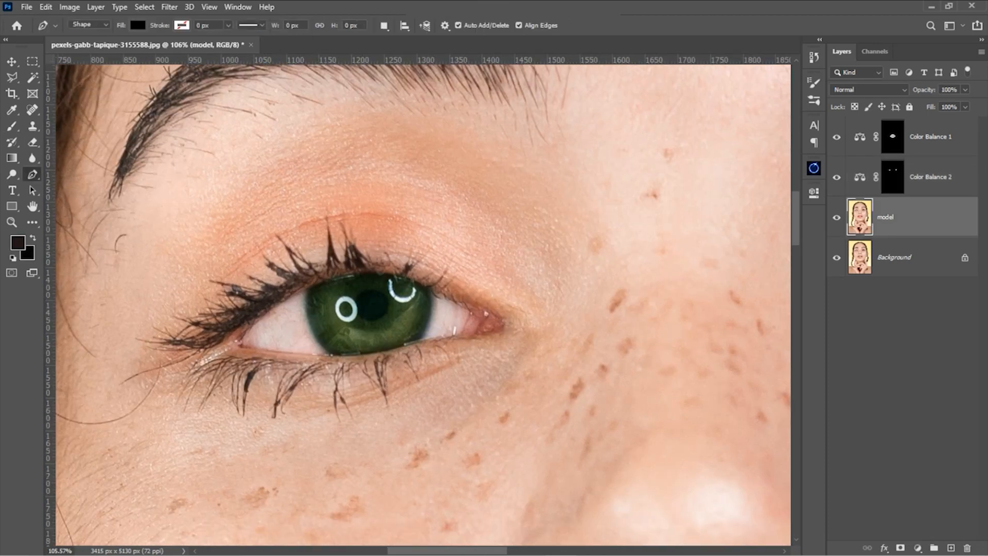
left_click(89, 24)
left_click(82, 46)
left_click(517, 317)
left_click_drag(254, 245, 190, 341)
key("ctrl+z")
left_click_drag(421, 207, 180, 259)
left_click(421, 207, "alt")
left_click_drag(352, 346, 375, 437)
Refine the eyelid arc's curve and close the path along the upper lash line of the same eye
left_click_drag(421, 208, 424, 212)
left_click_drag(665, 160, 658, 131)
left_click(541, 192)
left_click_drag(541, 192, 540, 188)
left_click_drag(425, 212, 429, 207)
left_click(356, 344, "ctrl")
left_click_drag(353, 347, 369, 340)
left_click(368, 340, "alt")
left_click_drag(672, 321, 764, 466)
scroll(142, 334, "down", 5)
scroll(142, 335, "up", 7)
left_click(301, 288)
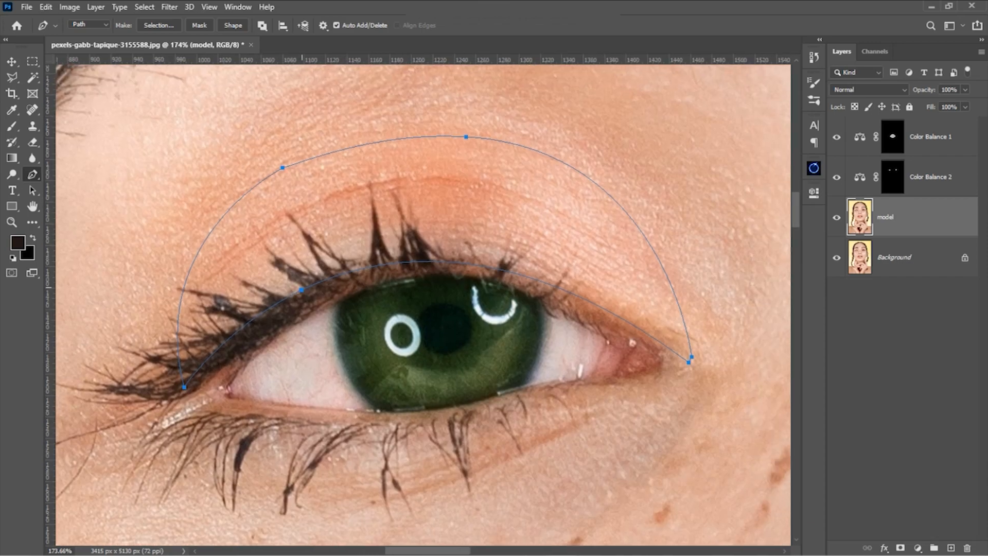
Trace a matching closed path around the upper eyelid of the eye on the photo's right side, down to its lash line
scroll(183, 365, "down", 7)
left_click_drag(540, 313, 178, 309)
scroll(617, 308, "up", 1)
left_click(368, 346)
left_click_drag(602, 232, 769, 333)
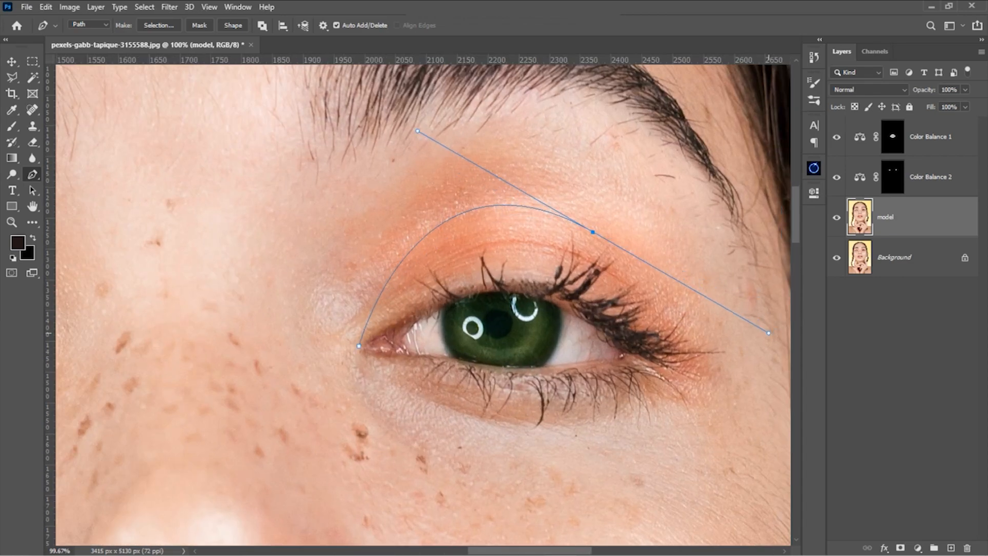
left_click_drag(667, 363, 649, 437)
left_click_drag(359, 346, 198, 500)
scroll(392, 338, "down", 6)
left_click_drag(390, 335, 616, 378)
scroll(616, 379, "up", 4)
left_click_drag(181, 307, 181, 300)
scroll(224, 313, "down", 3)
scroll(224, 315, "down", 2)
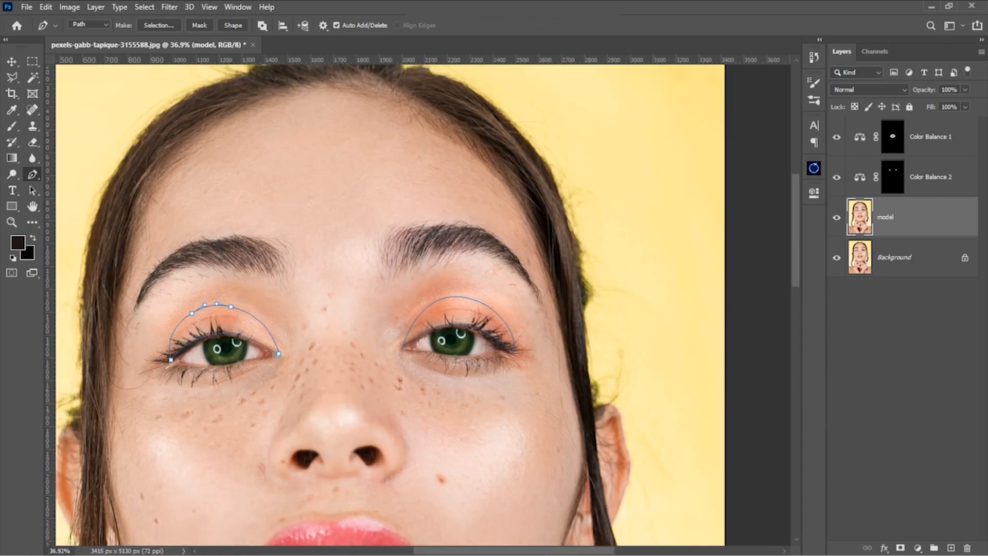
Convert both eyelid paths to a selection and feather it by 20 pixels
key("ctrl+Return")
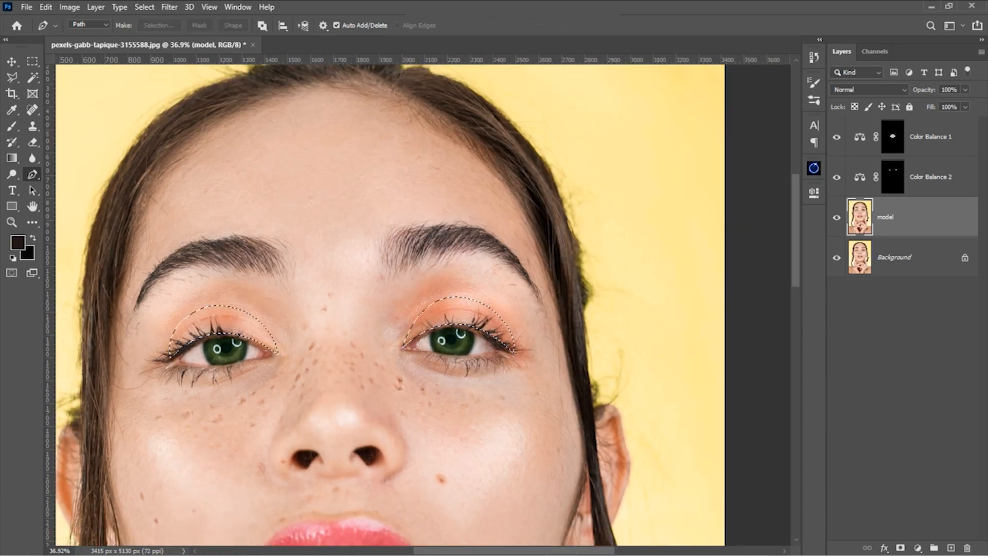
left_click(145, 7)
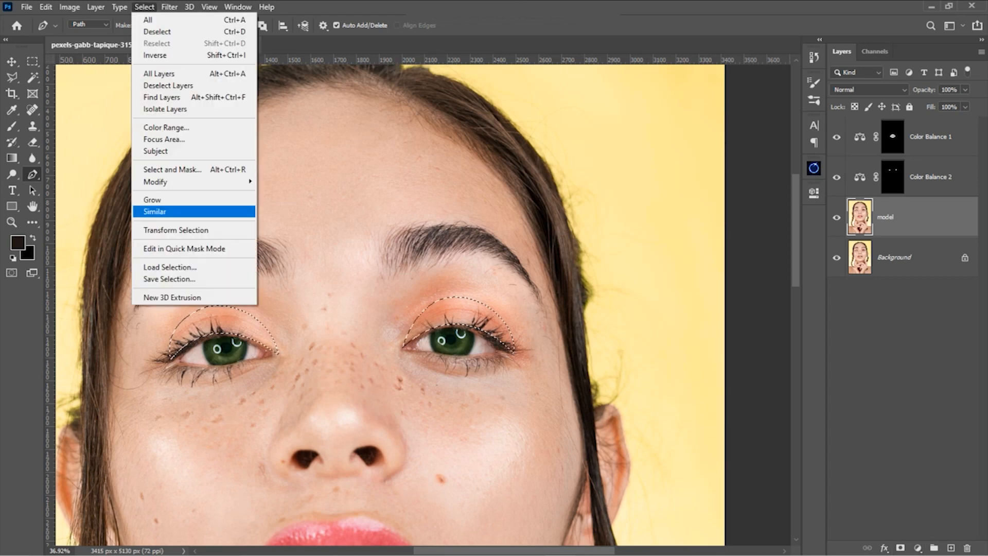
mouse_move(154, 181)
left_click(278, 228)
type("20")
left_click(554, 176)
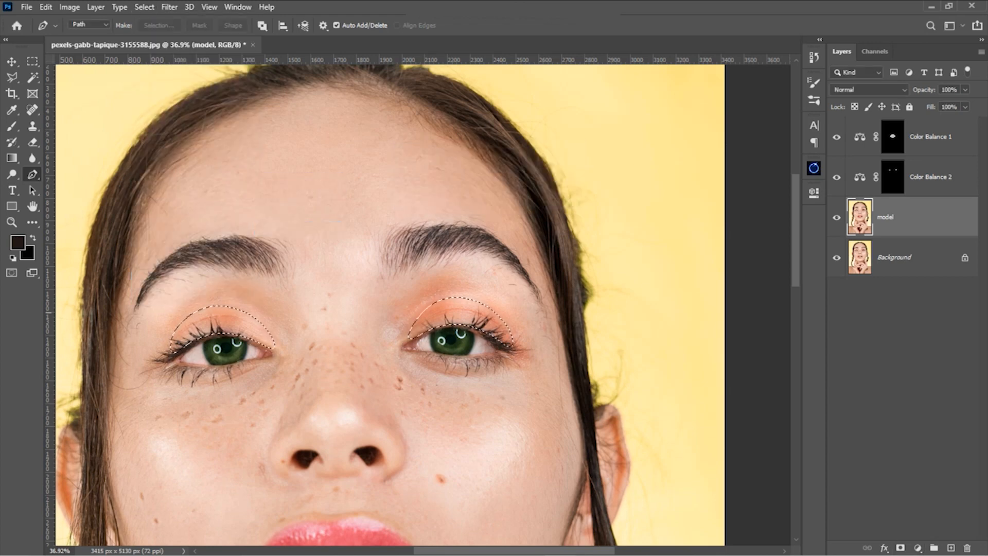
Add a Color Balance adjustment for the selected eyelids with midtones at Cyan-Red +66, Magenta-Green -38 and Yellow-Blue -1
left_click(917, 547)
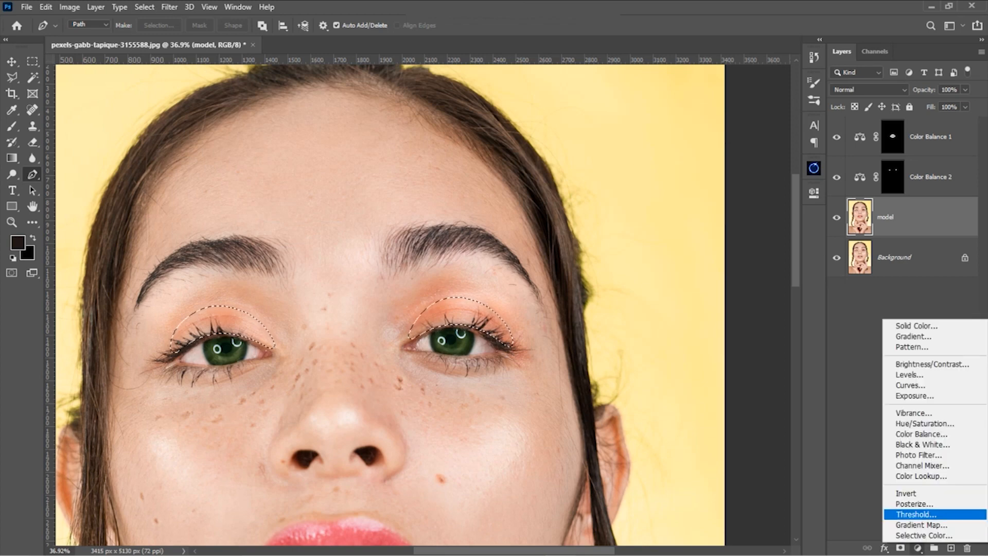
left_click(921, 434)
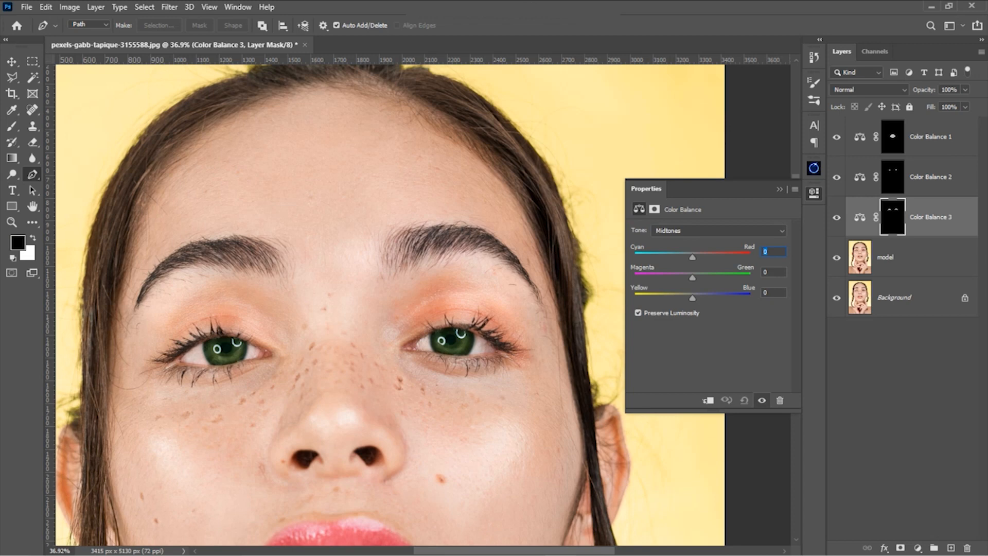
type("66")
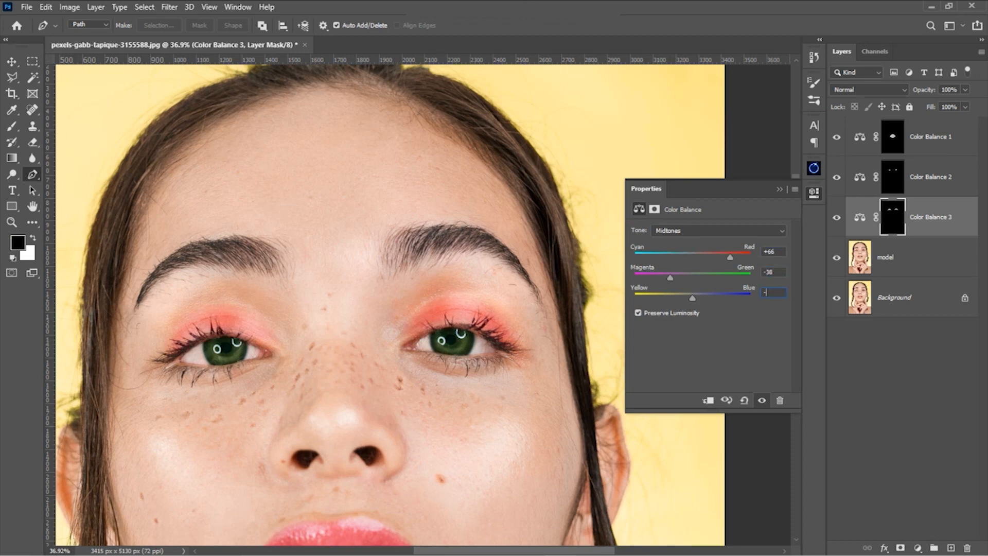
scroll(207, 361, "down", 8)
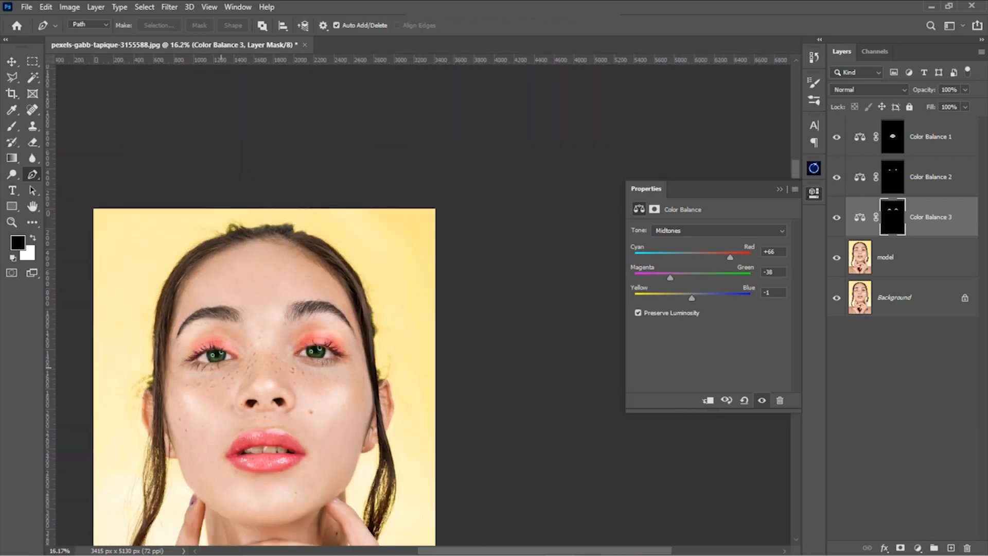
scroll(221, 360, "up", 11)
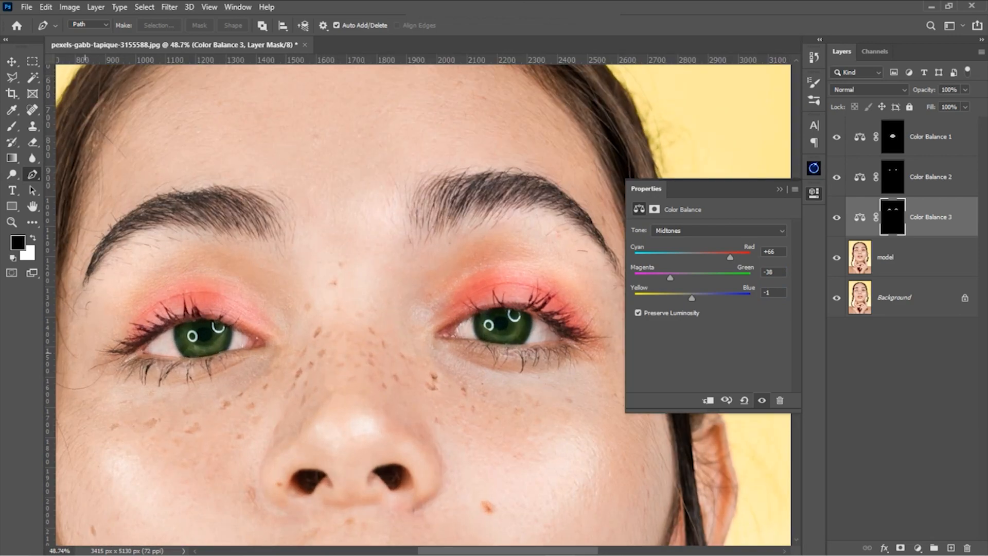
left_click_drag(274, 451, 245, 240)
scroll(245, 240, "down", 4)
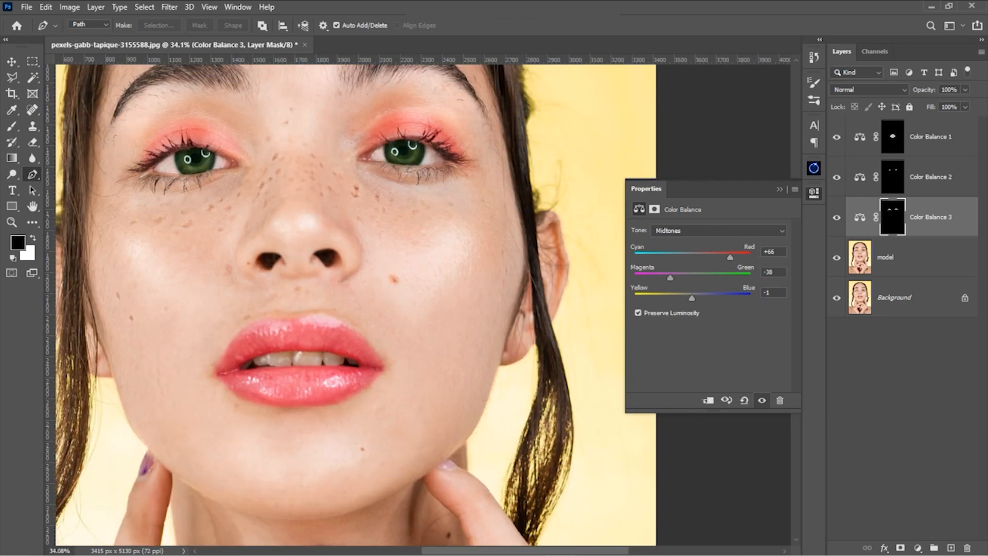
Collapse the adjustment's properties and switch to the Ellipse tool
left_click(780, 189)
right_click(12, 206)
left_click(72, 230)
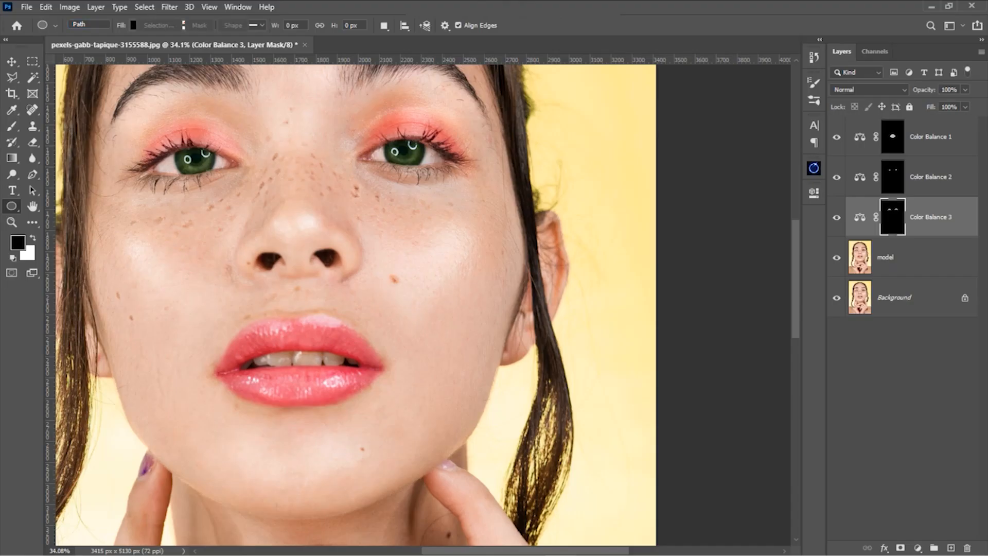
left_click_drag(116, 223, 206, 312)
left_click(886, 257)
mouse_move(384, 221)
left_mouse_down()
mouse_move(479, 330)
mouse_move(475, 318)
left_mouse_up()
key("ctrl+z")
key("ctrl+z")
Draw an ellipse shape about 481 by 501 px over the cheek on the photo's left side, with no fill
left_click(90, 25)
left_click(84, 34)
left_click_drag(101, 226, 202, 333)
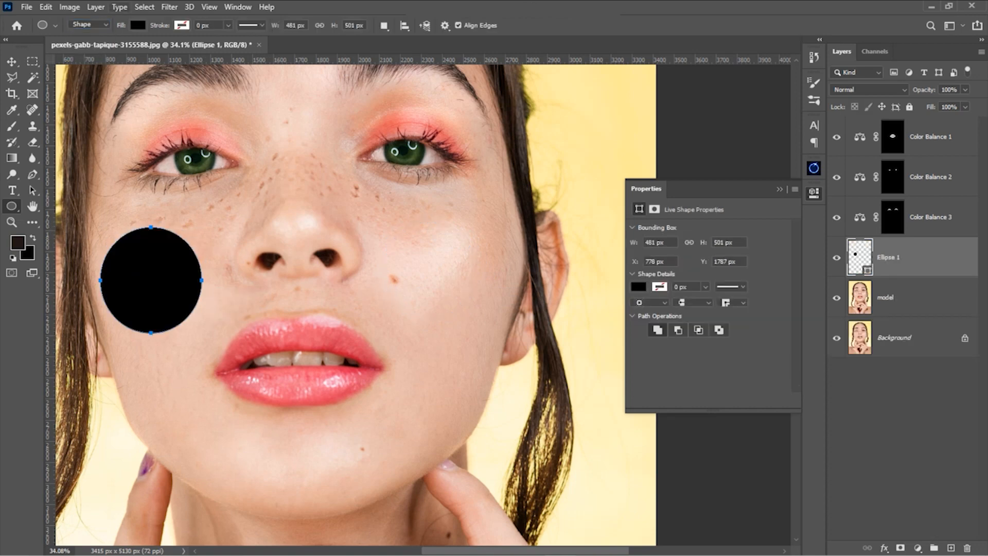
left_click(138, 24)
left_click(66, 49)
Reposition the ellipse over the cheek and widen it to about 581 px, keeping its height
key("ctrl+t")
left_click_drag(153, 243, 224, 262)
mouse_move(119, 262)
left_mouse_down()
mouse_move(105, 262)
mouse_move(119, 263)
left_mouse_up()
key("Return")
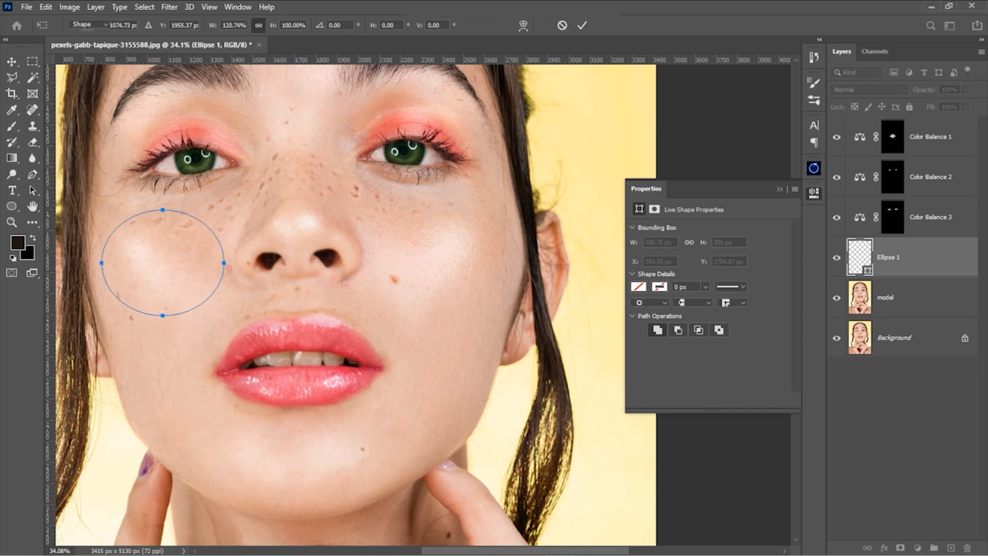
Duplicate the ellipse onto the cheek on the photo's right side and merge both ellipses into one layer
key("ctrl+j")
key("ctrl+t")
left_click_drag(155, 241, 435, 242)
key("Return")
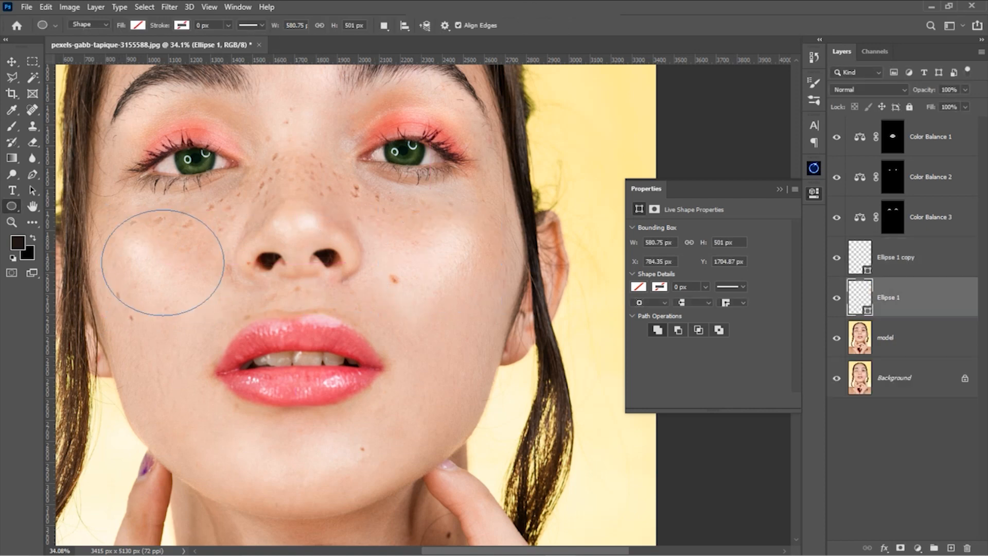
key("ctrl+e")
Load the two cheek ellipses as a selection and delete the merged ellipse layer
left_click(864, 259, "ctrl")
key("Delete")
key("Return")
left_click_drag(869, 258, 967, 548)
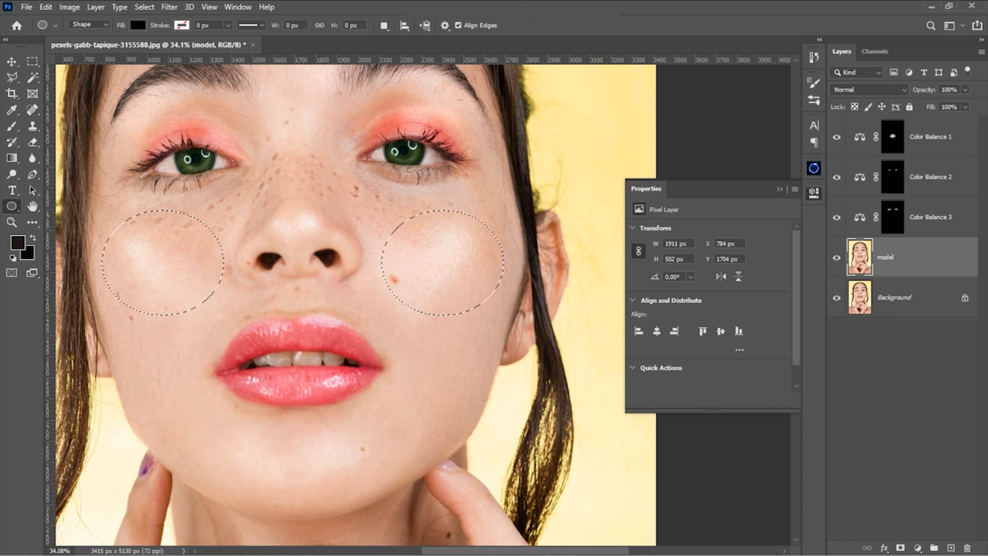
left_click(917, 548)
left_click(904, 431)
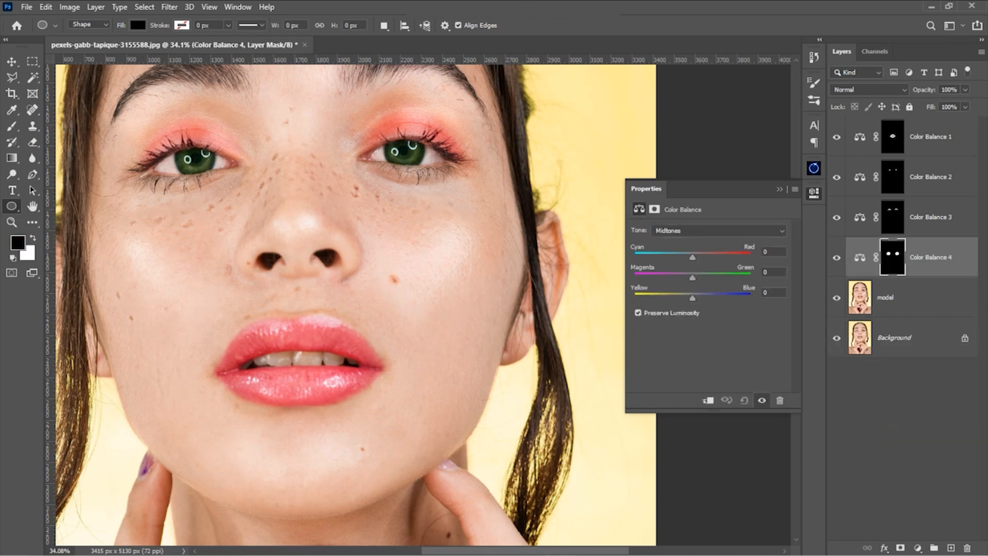
double_click(766, 252)
type("100")
key("ctrl+z")
left_click(778, 189)
key("ctrl+z")
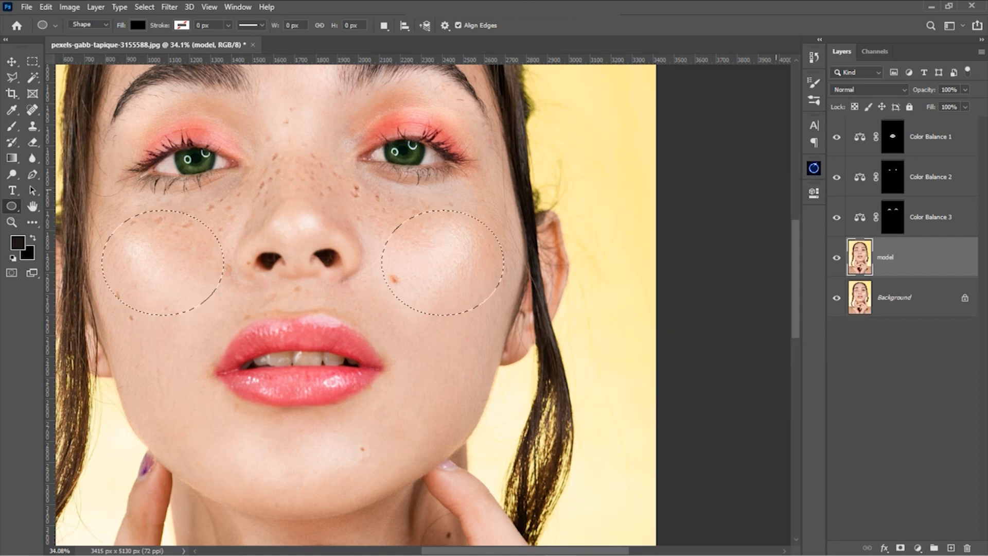
Feather the selection of both cheeks with a radius of 60 pixels
left_click(144, 7)
mouse_move(156, 181)
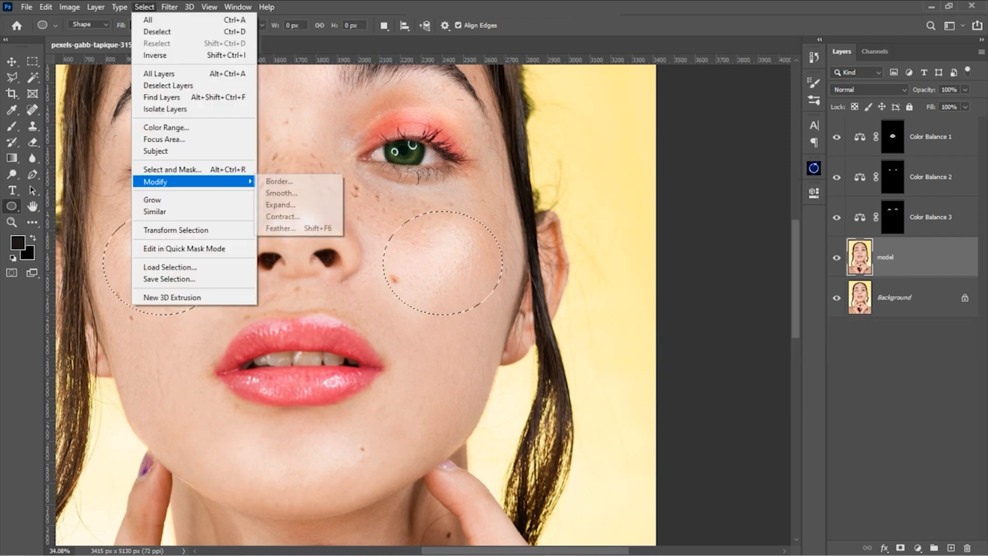
left_click(289, 228)
key("Return")
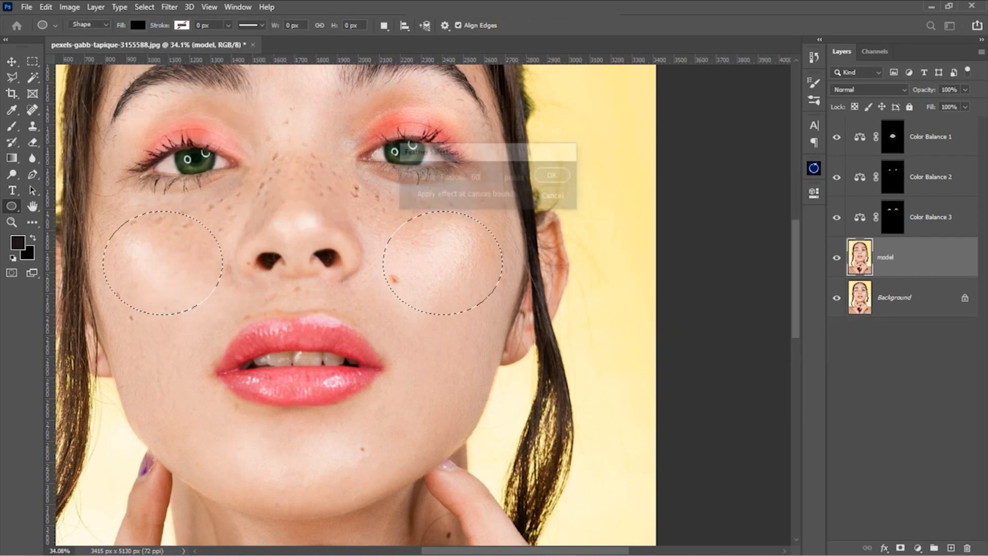
Add a Color Balance adjustment above the model layer for the selected cheeks with midtones at Cyan-Red +98 and Magenta-Green -16
left_click(917, 547)
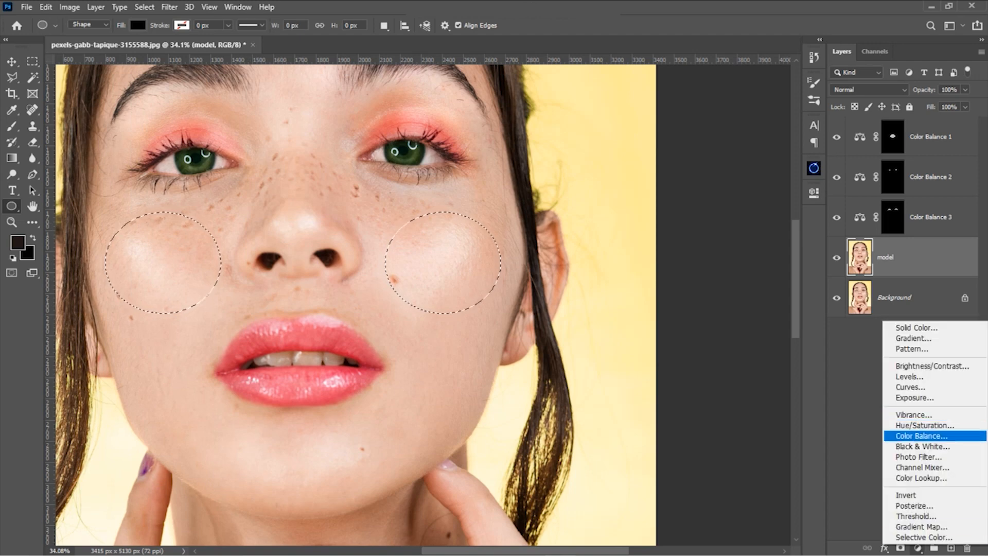
left_click(921, 435)
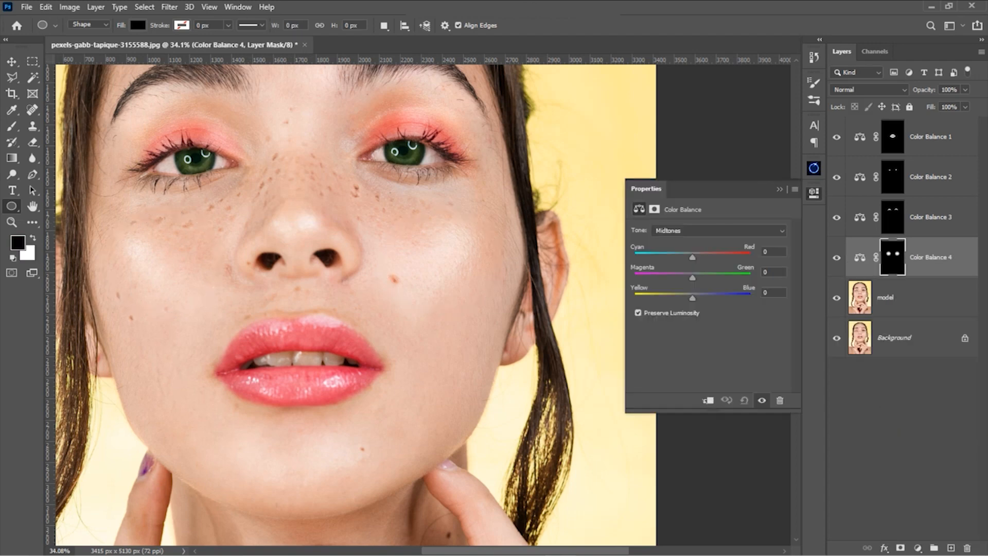
type("98")
key("Tab")
type("-16")
key("Tab")
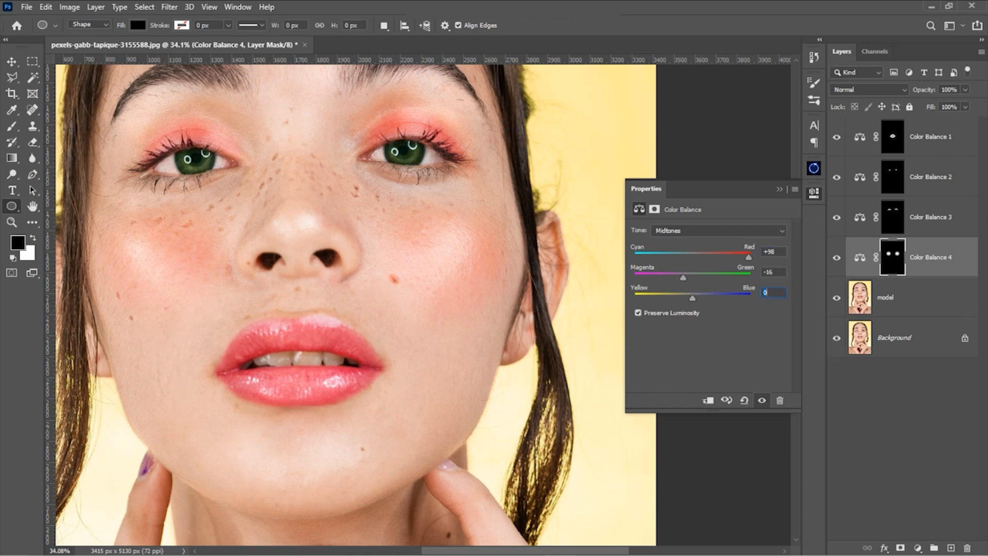
Raise the cheek adjustment's Cyan-Red value to +100 and review the blush on the whole portrait
key("ctrl+0")
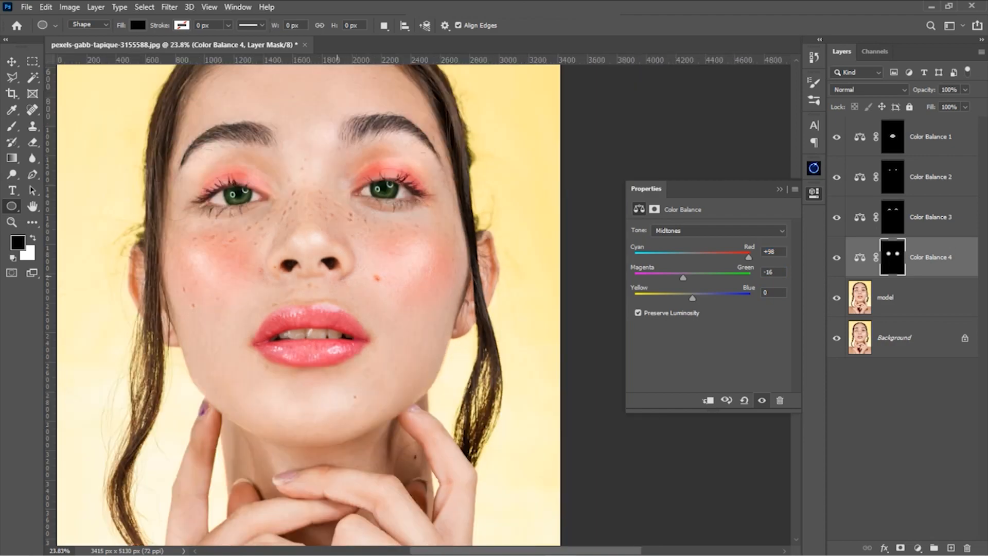
left_click_drag(748, 258, 751, 257)
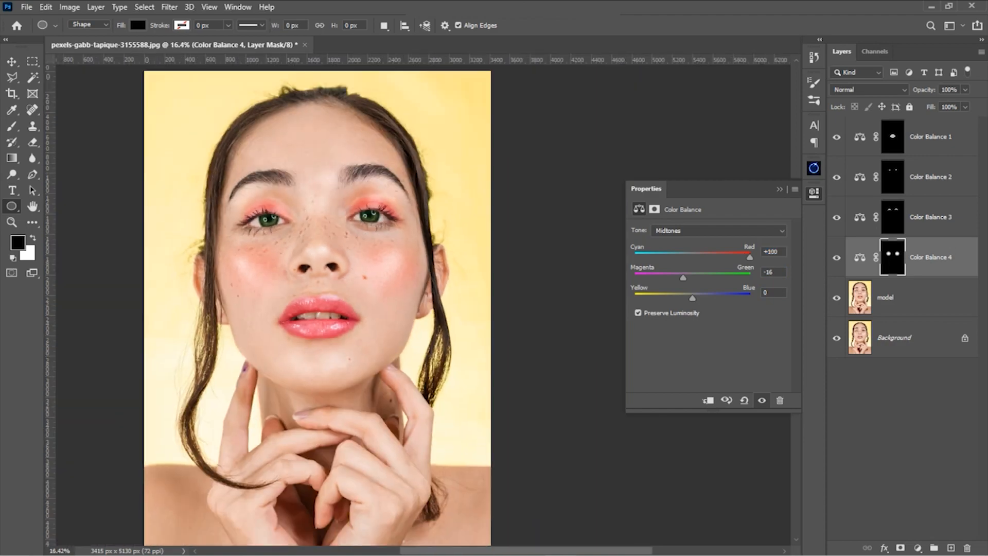
scroll(448, 281, "up", 4)
left_click(780, 188)
scroll(125, 301, "up", 5)
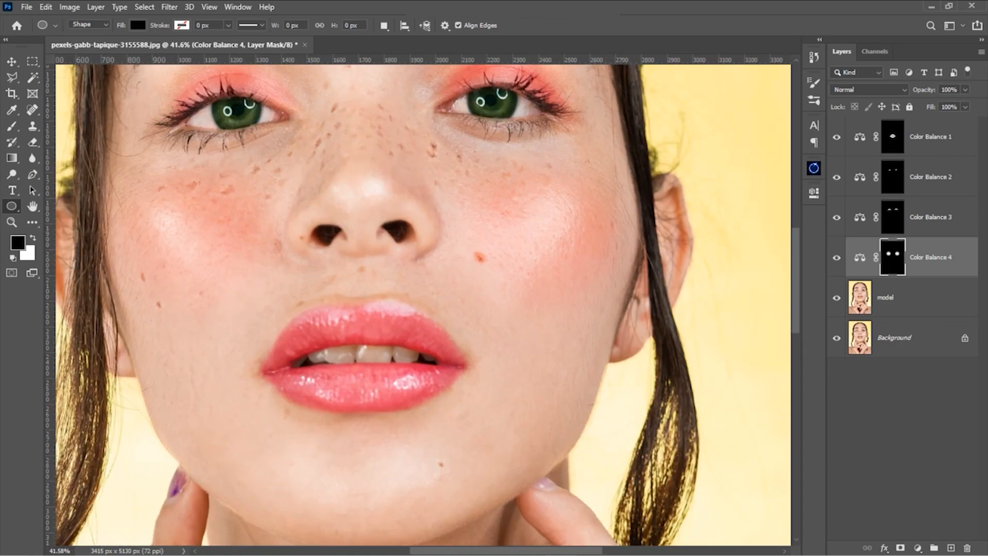
key("ctrl+0")
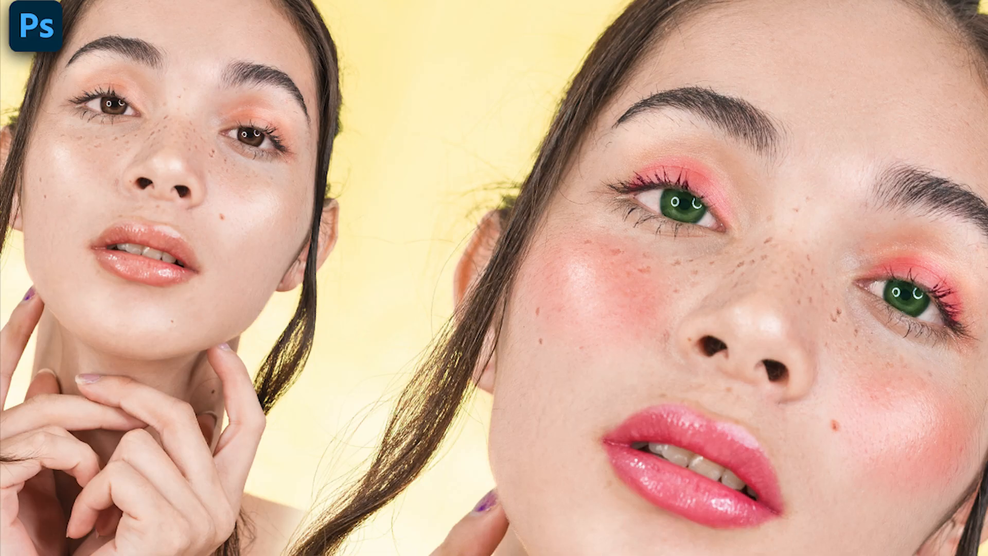